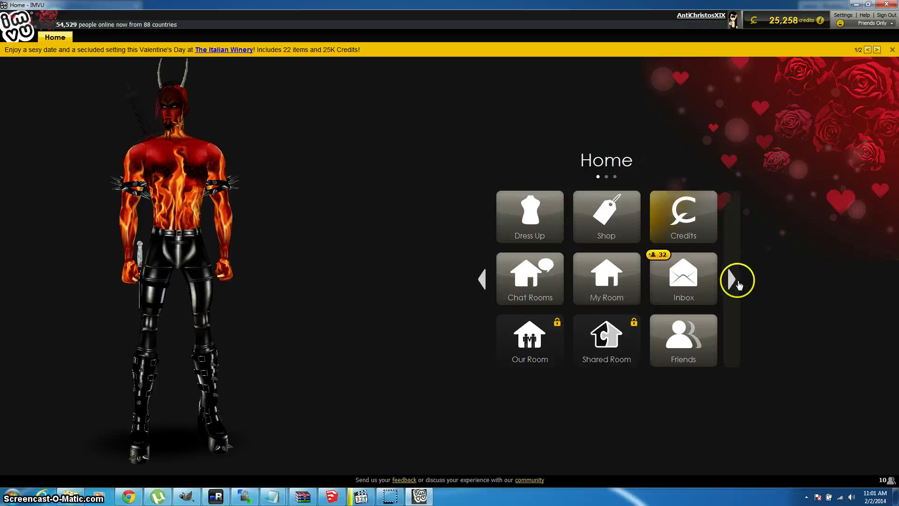
Page through the IMVU Home tiles to the last page
click(732, 280)
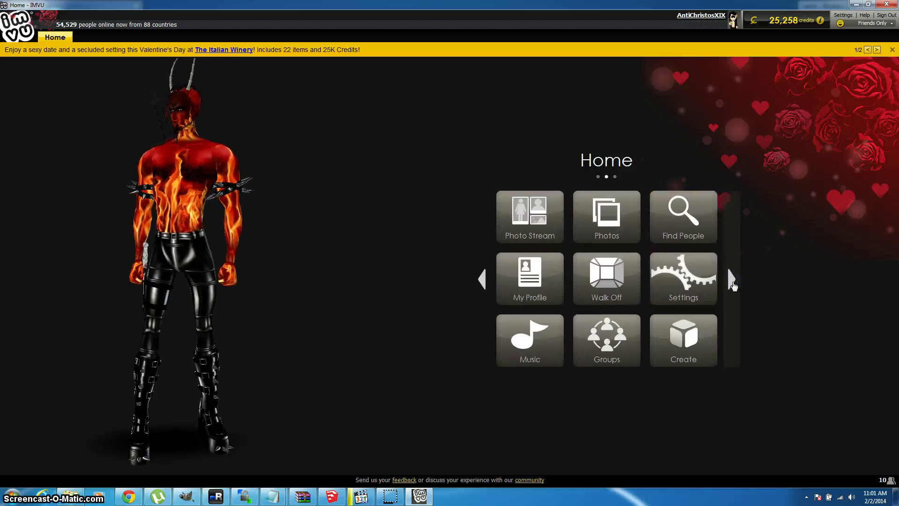
click(732, 281)
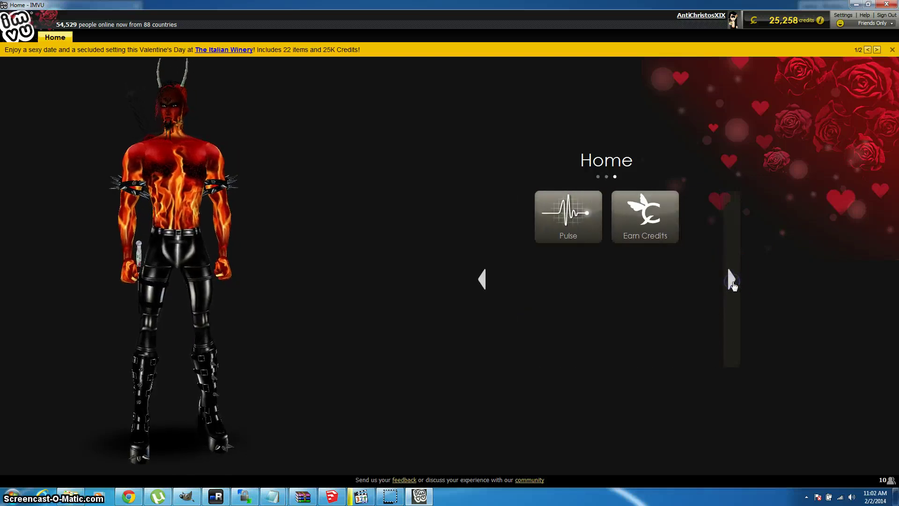
click(732, 281)
click(732, 281)
click(686, 365)
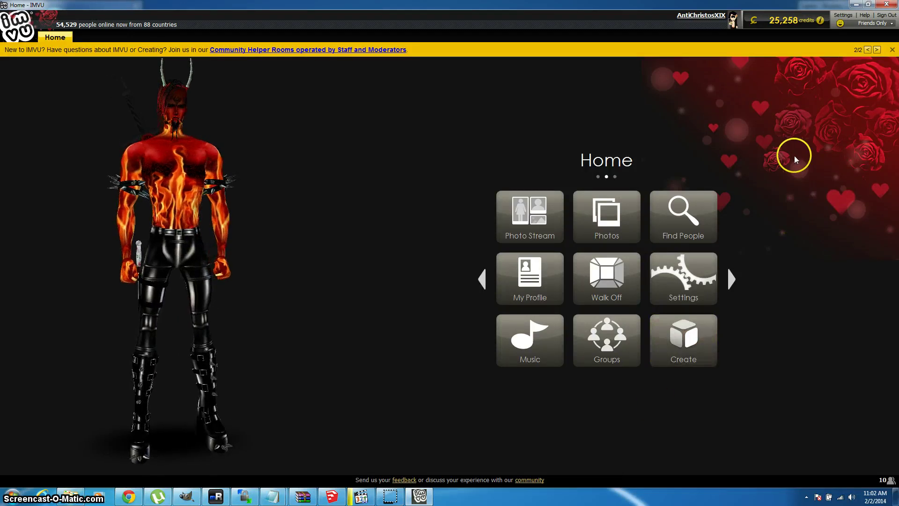
Minimize the IMVU client so the desktop with GIMP shows
click(853, 5)
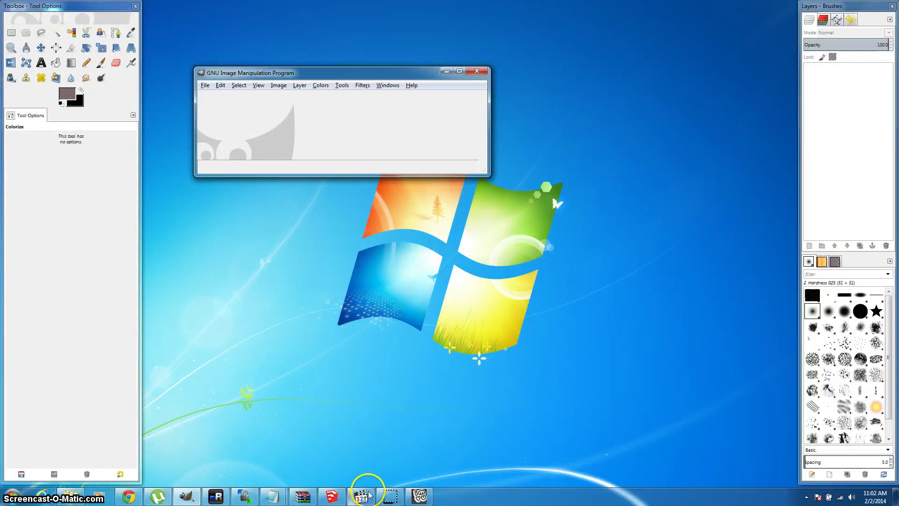
click(419, 496)
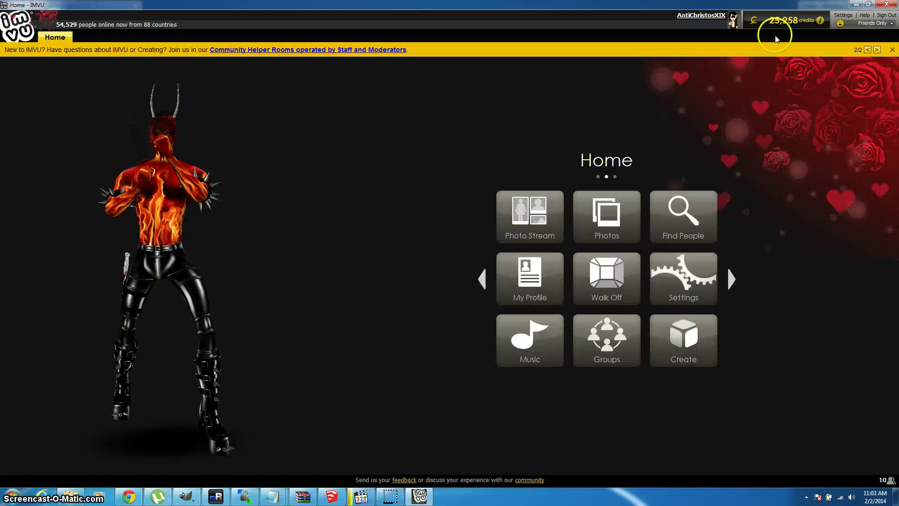
click(855, 5)
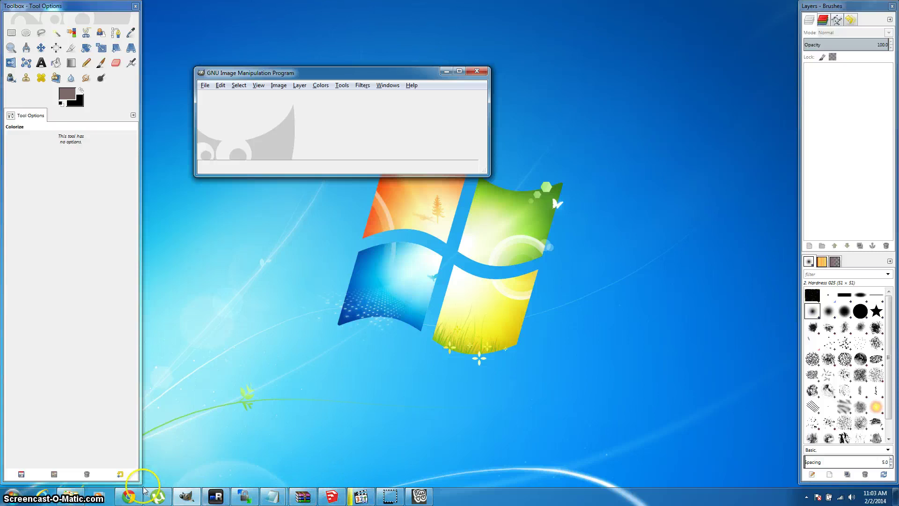
In Chrome, briefly visit Community > Creator Program, then return to the shop catalog
click(133, 498)
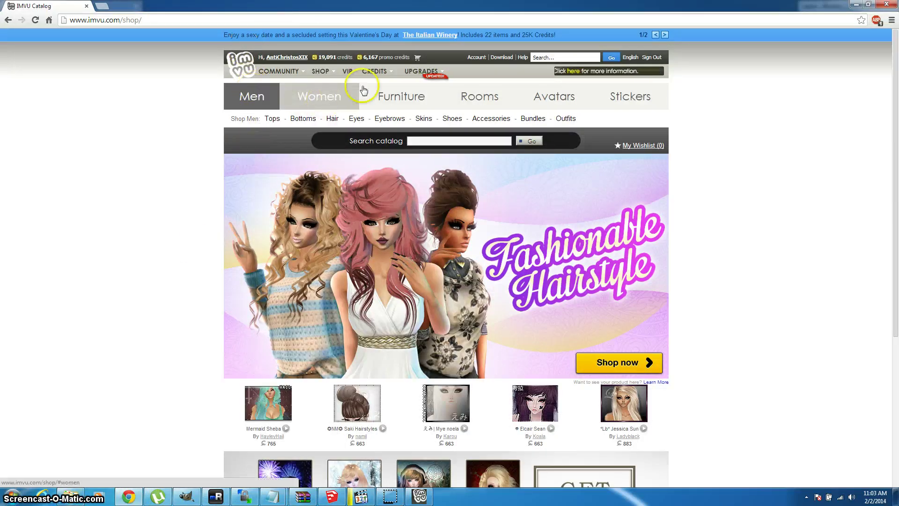
mouse_move(365, 80)
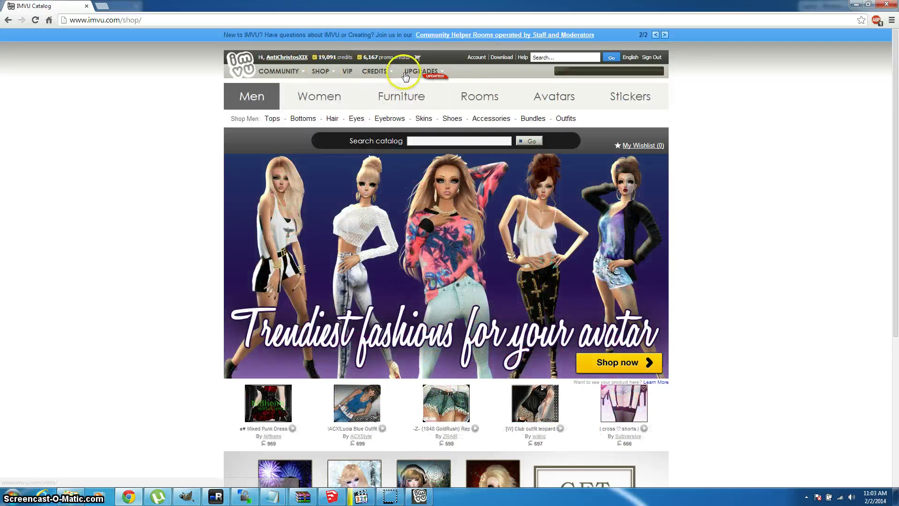
mouse_move(286, 74)
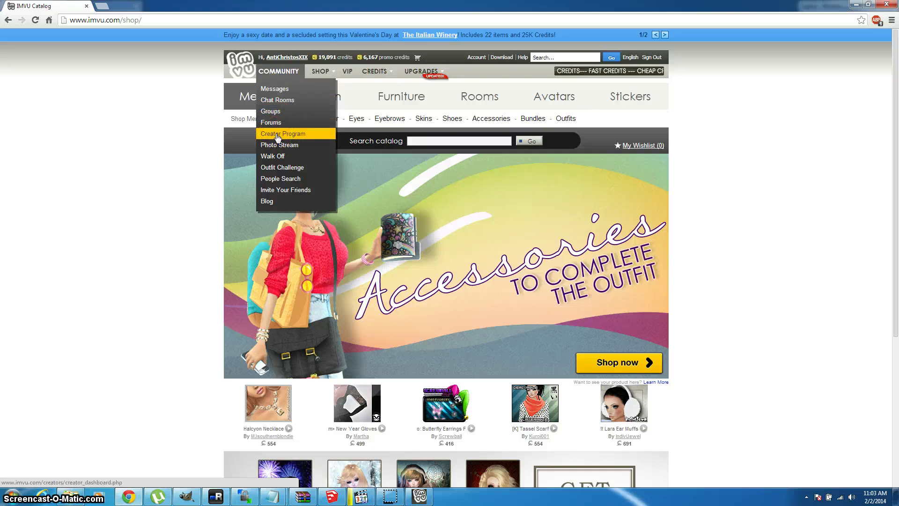
click(276, 136)
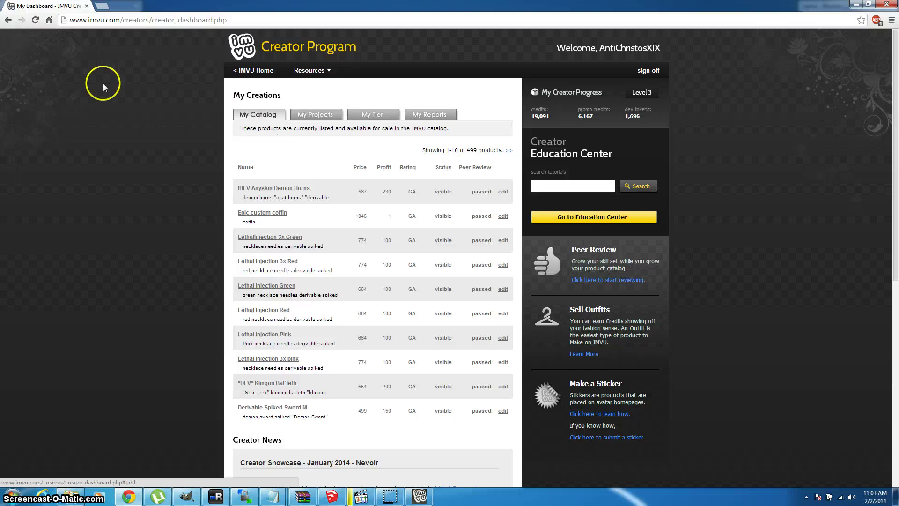
click(8, 21)
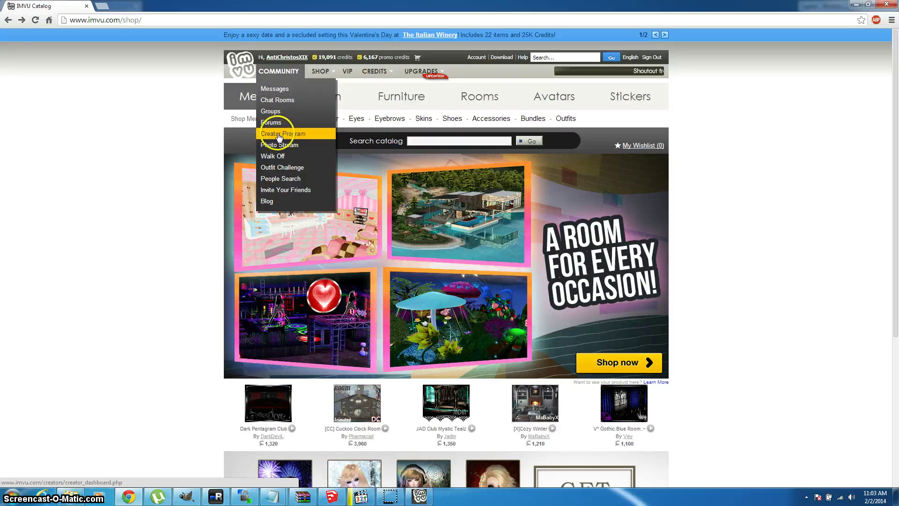
Open VIP Club, then the Creator Program dashboard listing the 499 catalog products
click(348, 72)
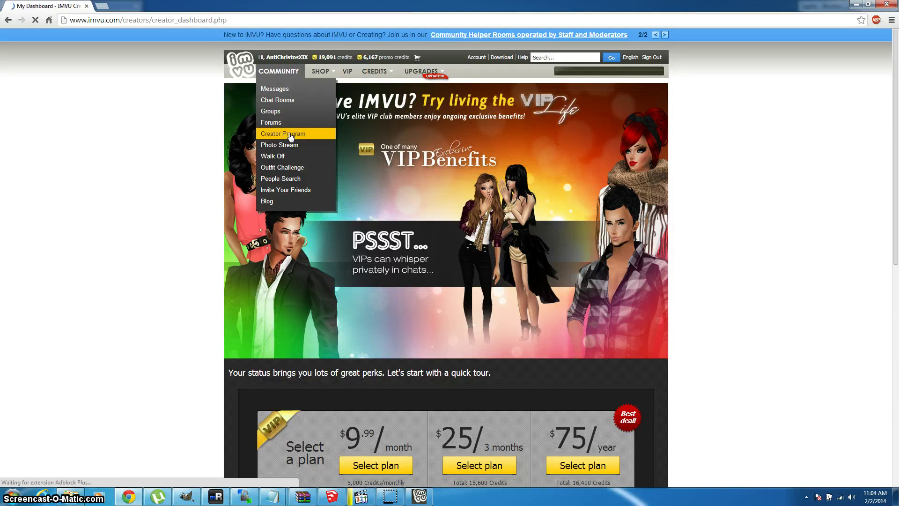
click(289, 135)
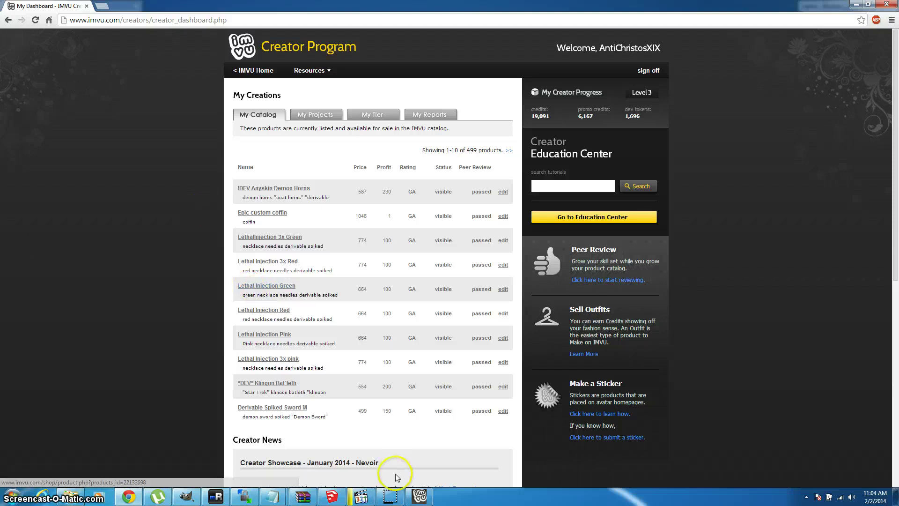
In the IMVU client's Create section, open the Derive a new 3D product dialog
click(418, 495)
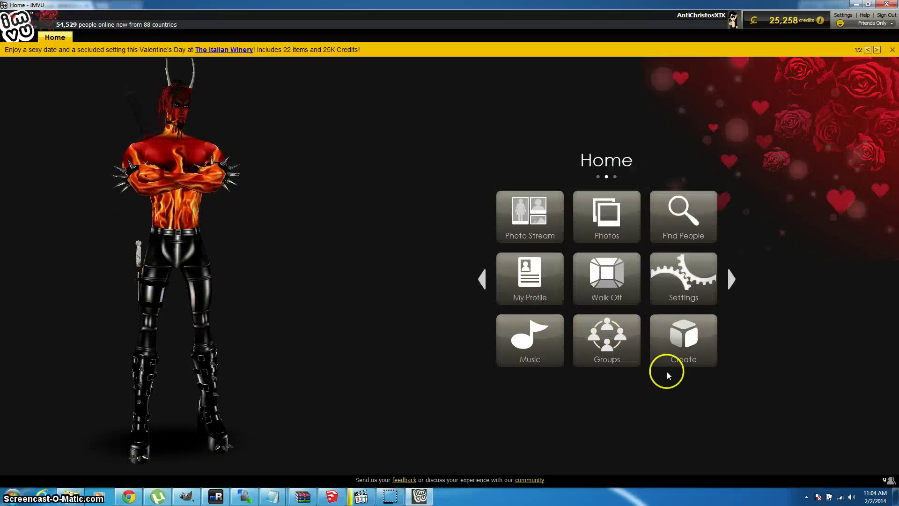
click(692, 344)
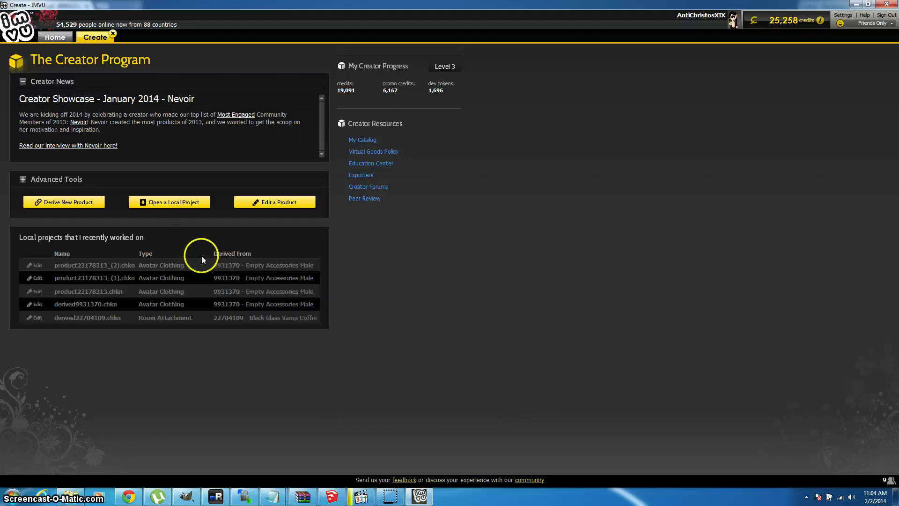
click(73, 204)
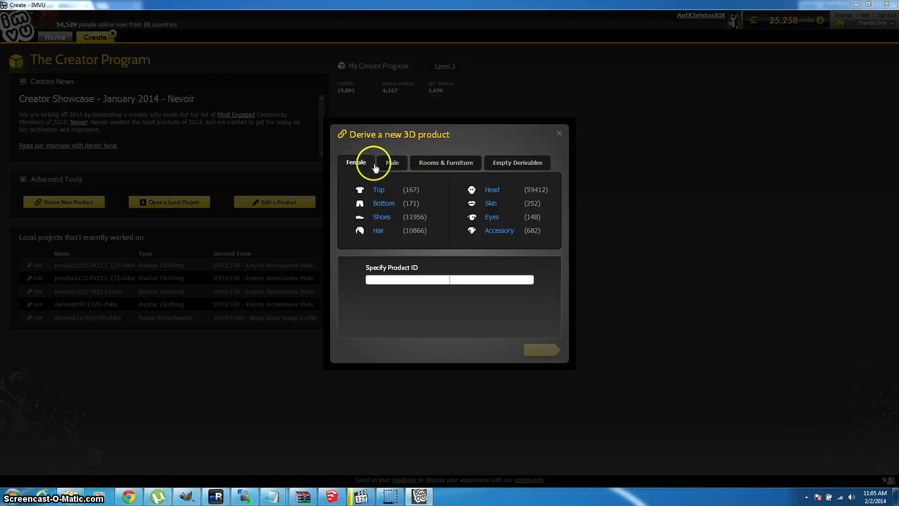
click(389, 163)
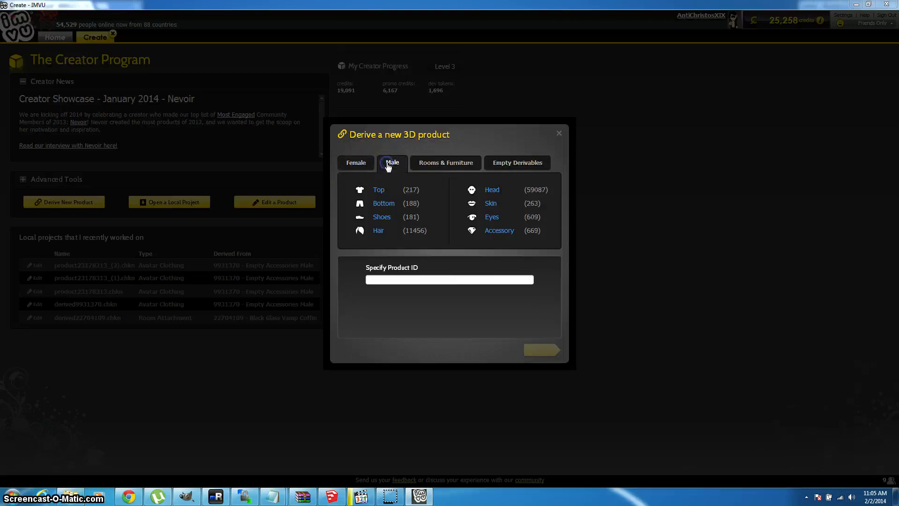
click(457, 166)
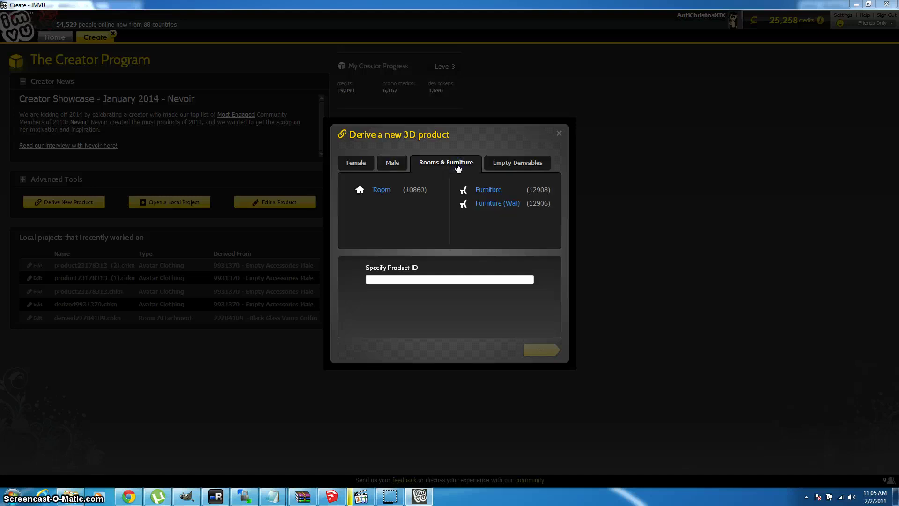
click(468, 203)
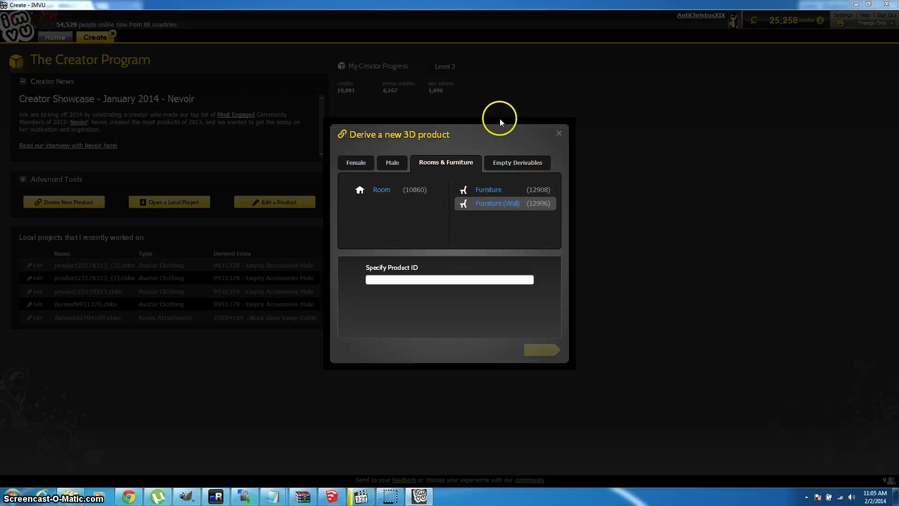
click(503, 164)
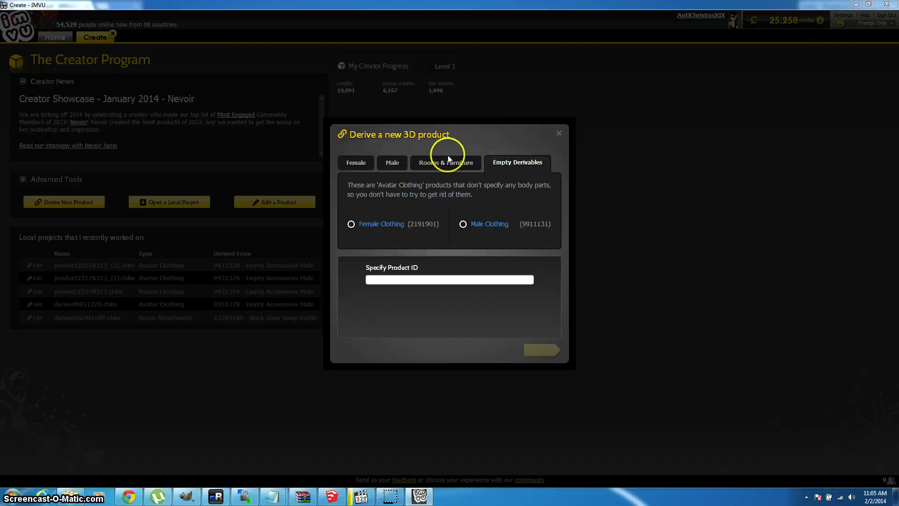
click(353, 165)
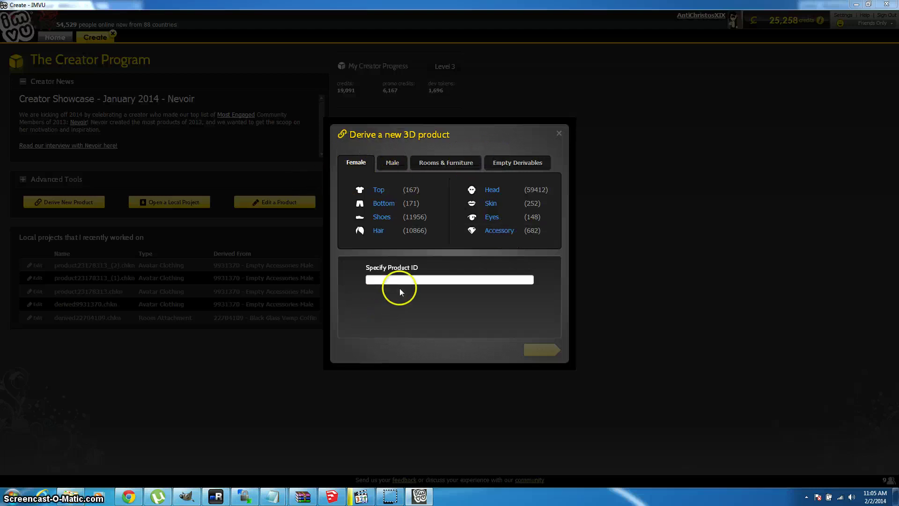
click(409, 277)
Navigate the browser from the IMVU home page to the shop catalog's Men section
click(123, 497)
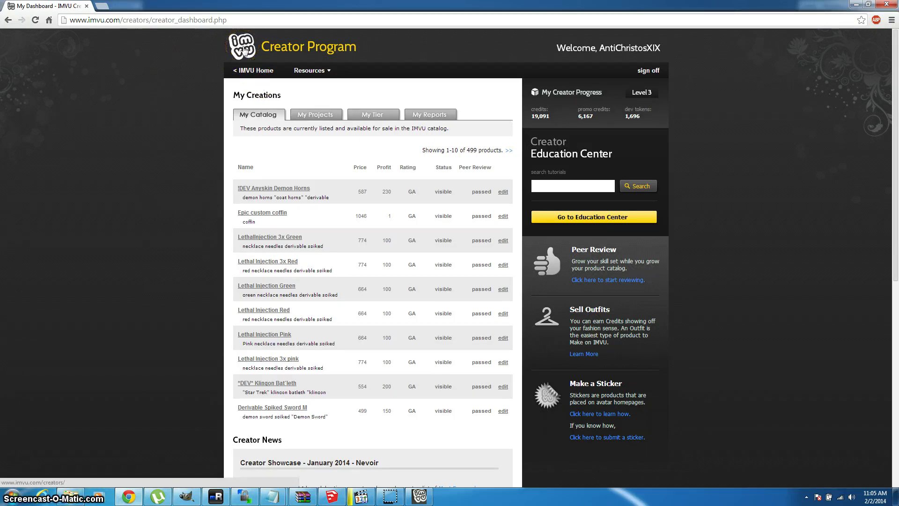
click(253, 74)
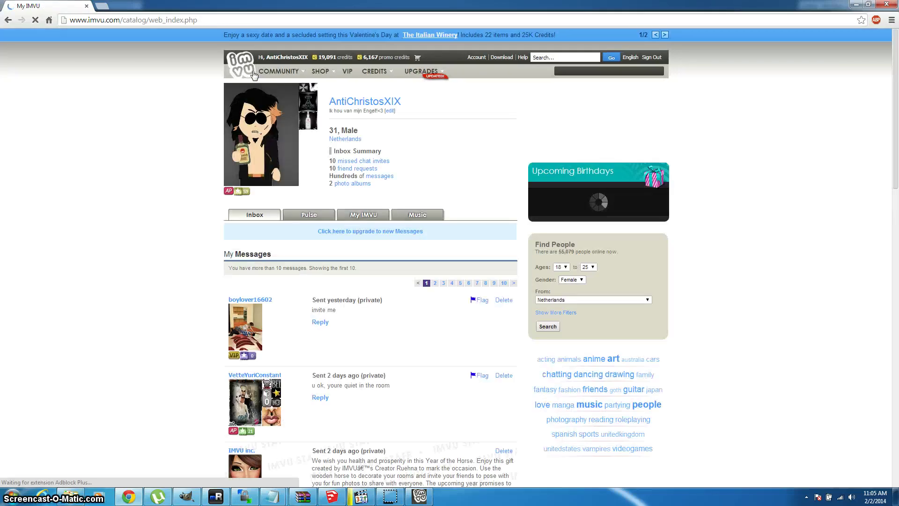
click(134, 207)
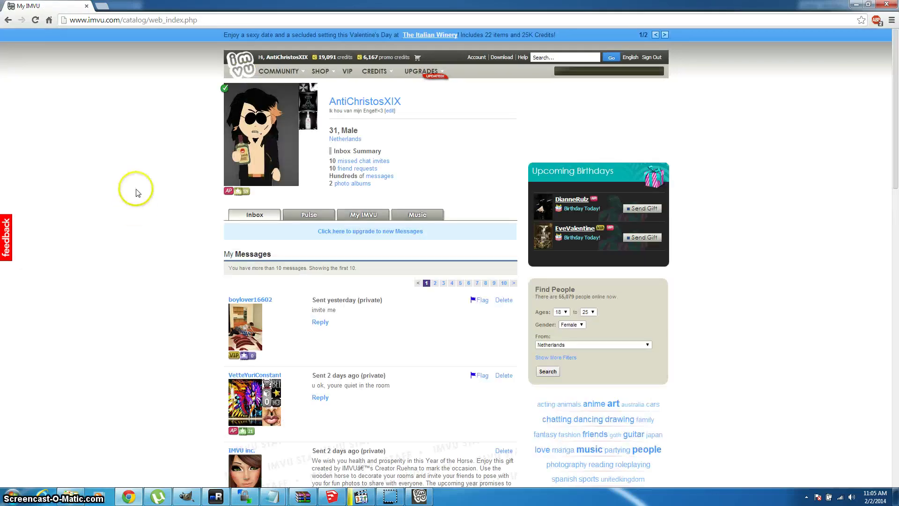
mouse_move(287, 78)
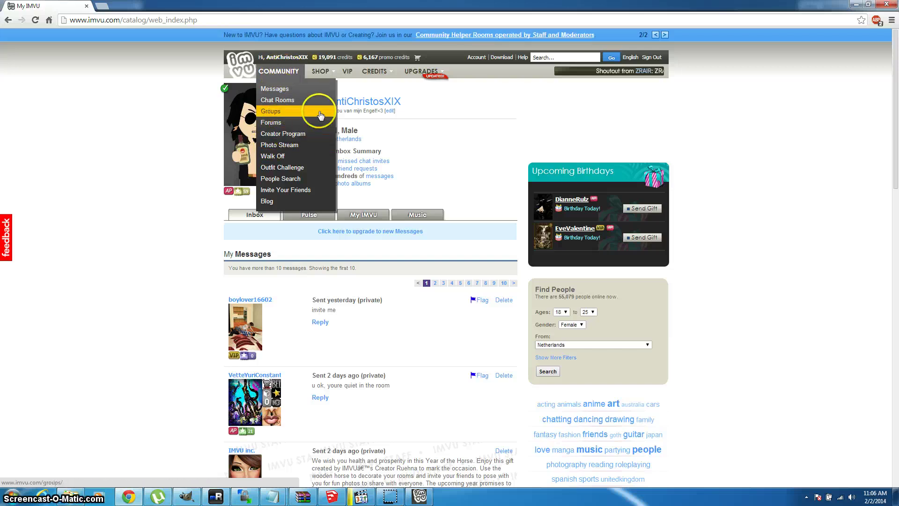
mouse_move(374, 72)
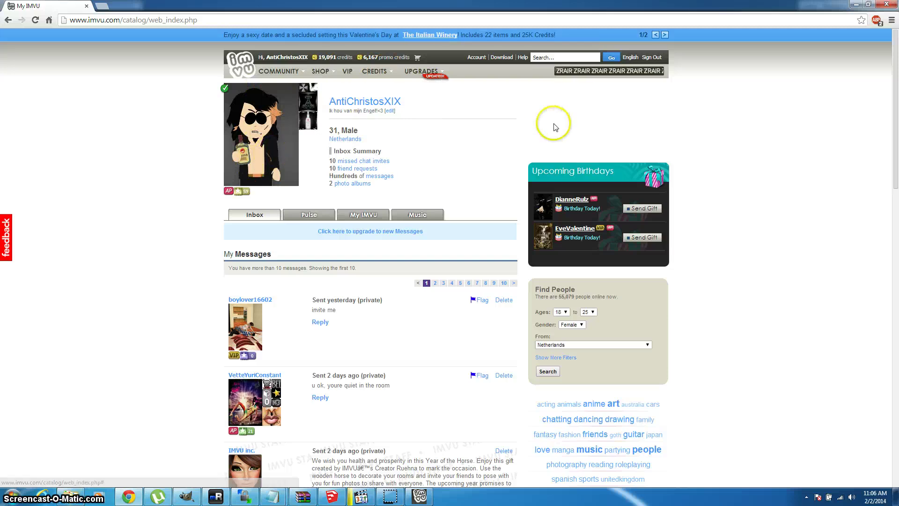
drag(895, 86, 896, 384)
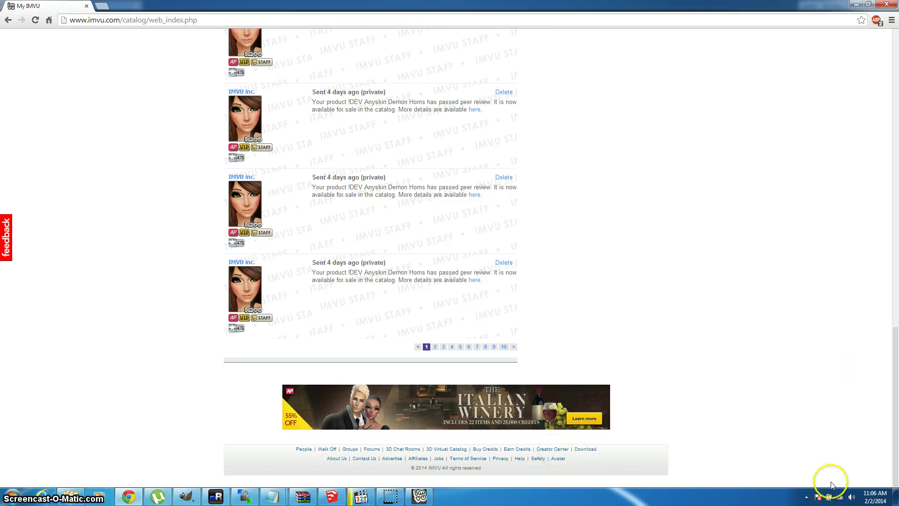
drag(897, 462, 896, 166)
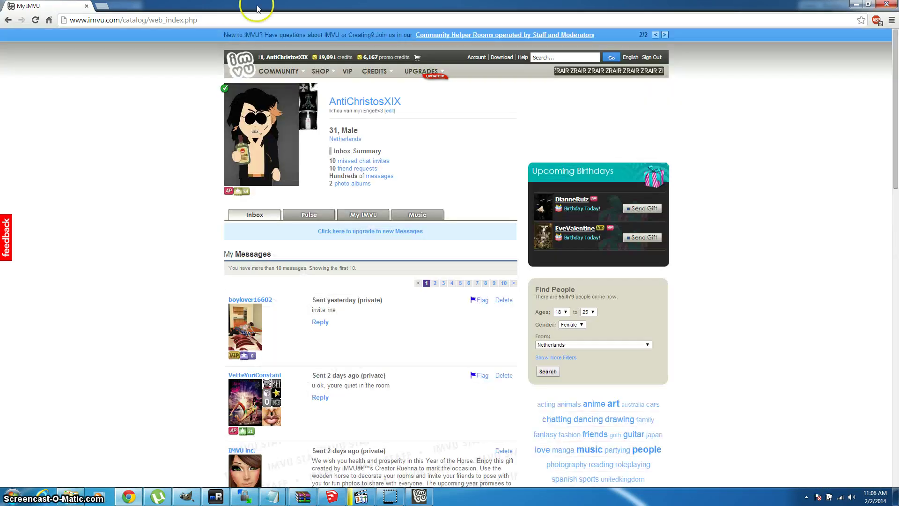
click(321, 72)
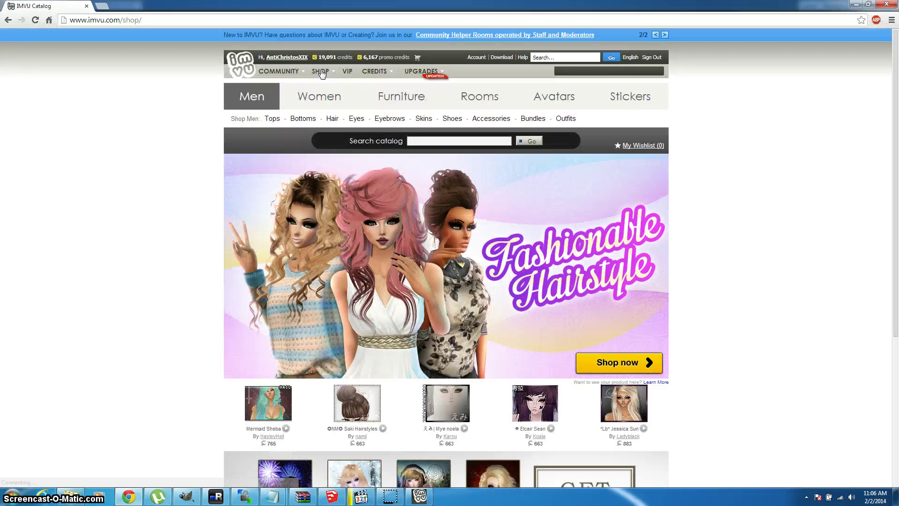
mouse_move(321, 73)
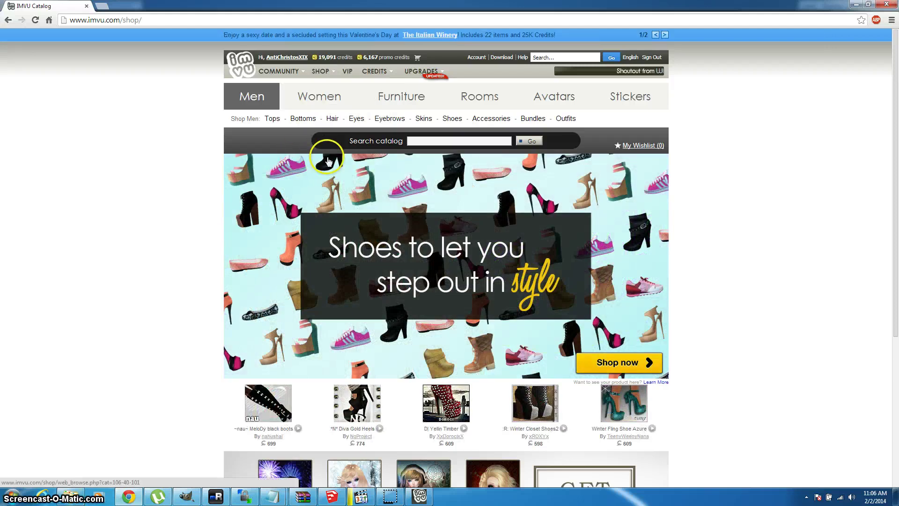
Go from Male Hair, via All Products and the Catalog breadcrumb, to Women > Hair listings
click(334, 118)
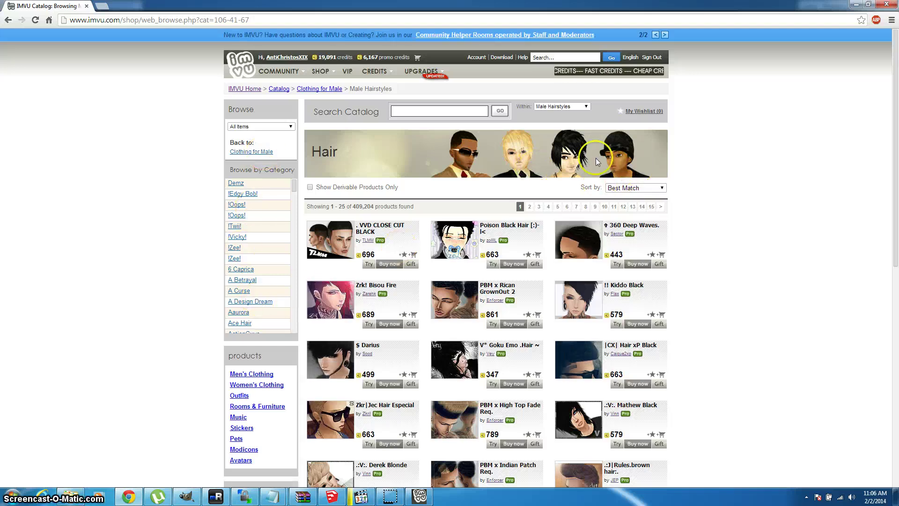
click(588, 107)
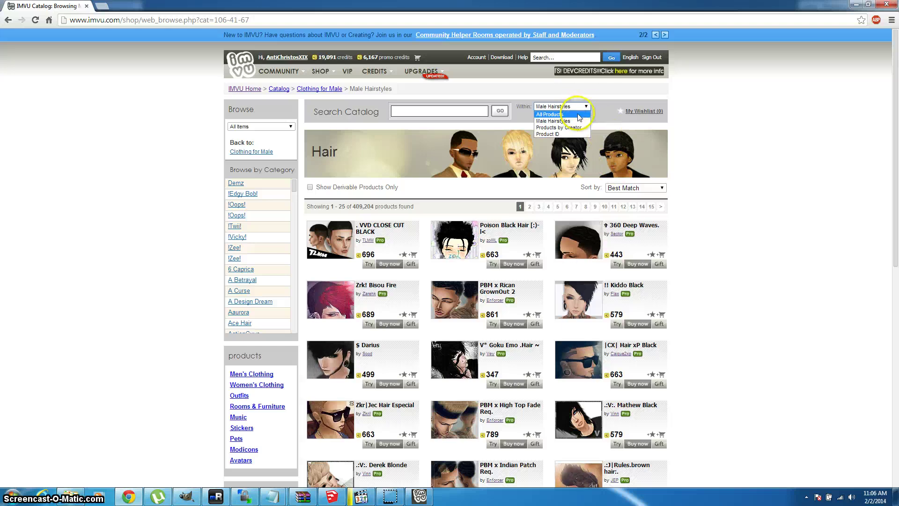
click(578, 114)
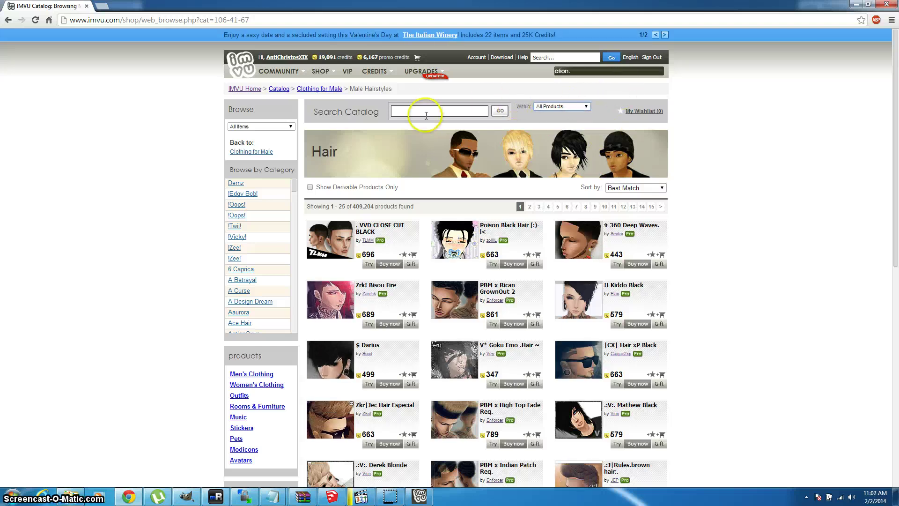
click(283, 90)
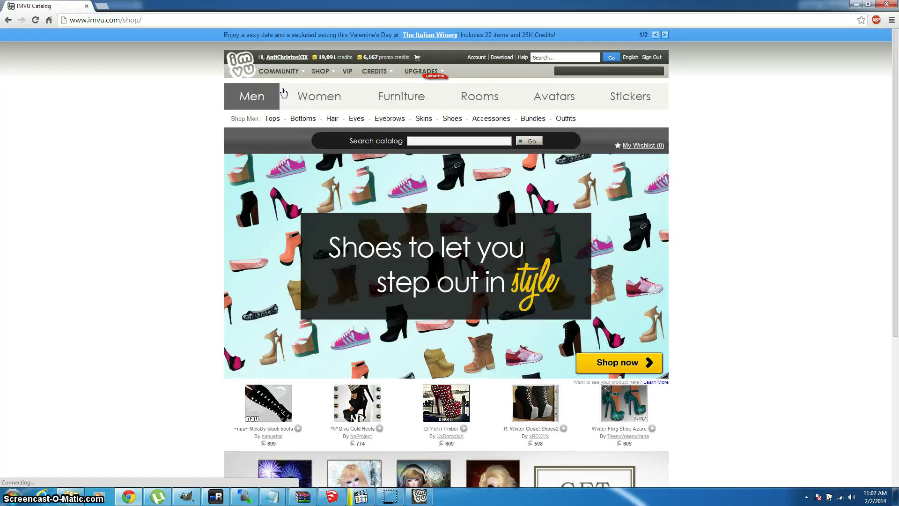
click(341, 98)
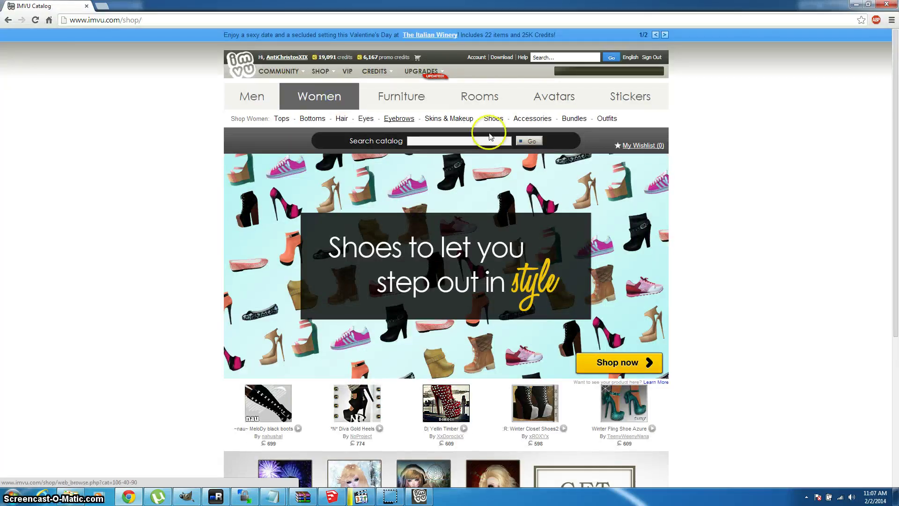
click(342, 120)
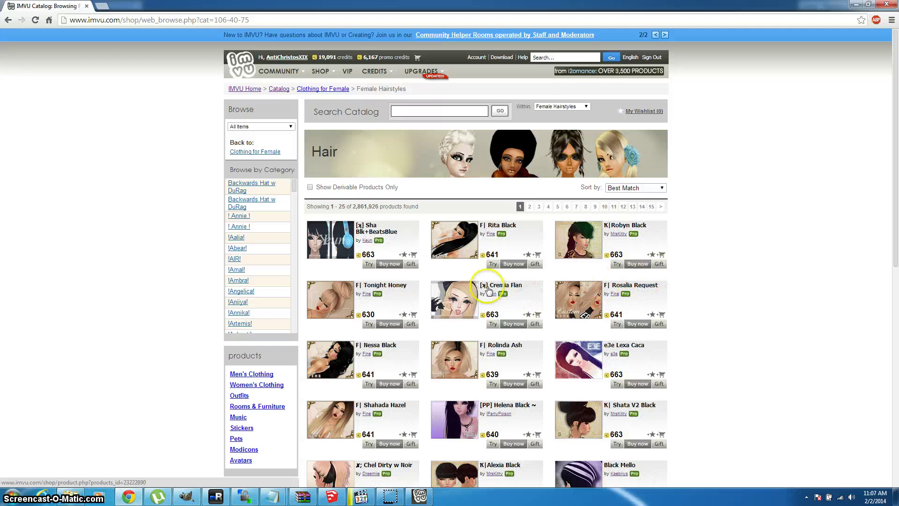
Follow Cremia Flan's derivation tree to the K Cremia (F) derivable hair, product 23184147
click(461, 302)
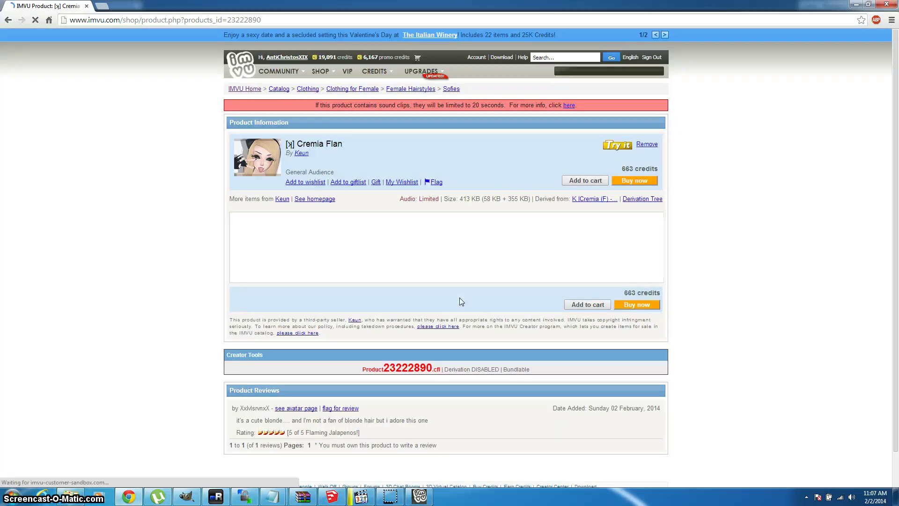
click(330, 263)
click(277, 197)
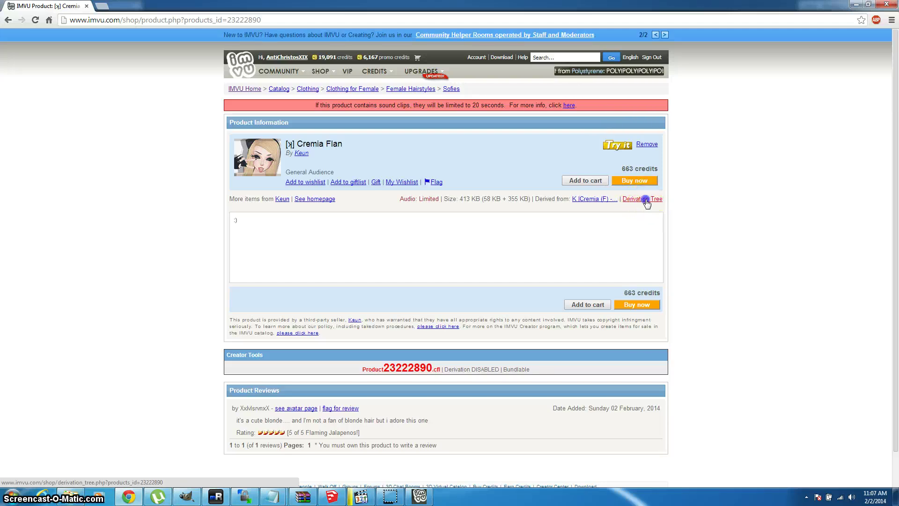
click(646, 201)
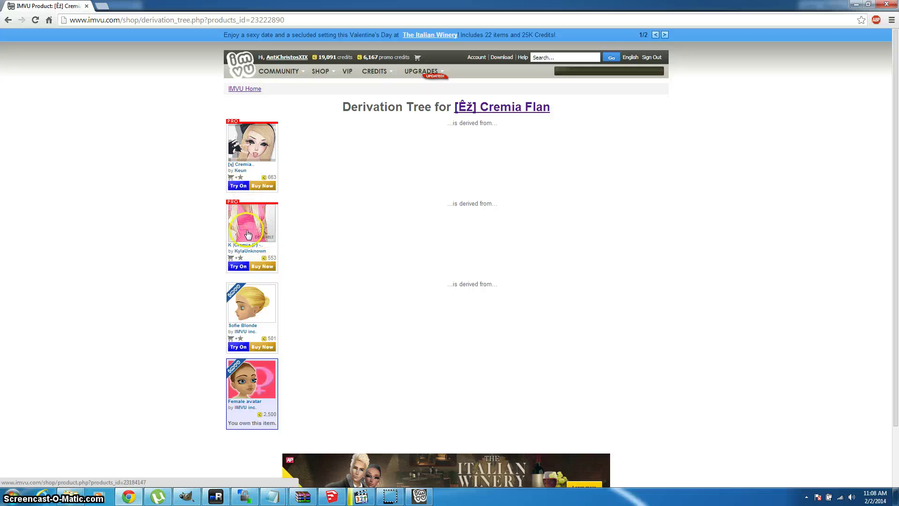
click(234, 234)
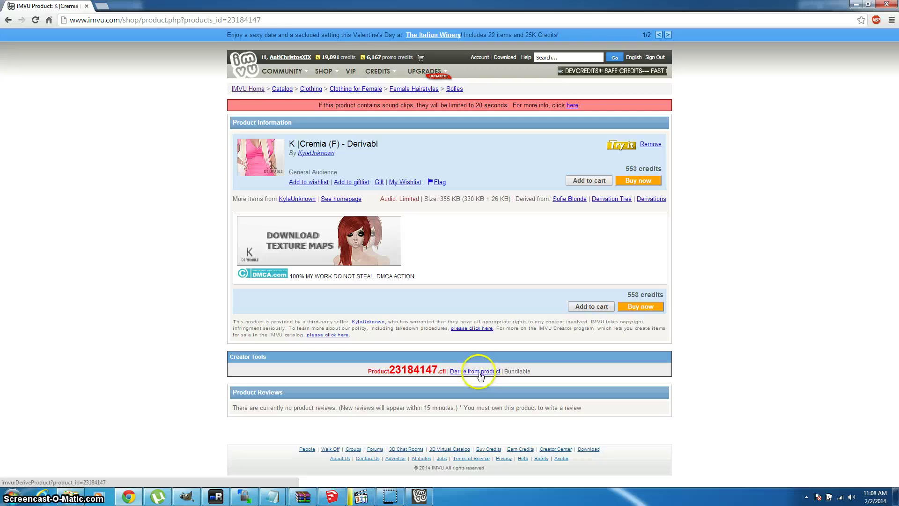
Copy product number 23184147 and return to the IMVU client's derive dialog
double_click(427, 369)
click(435, 370)
click(435, 369)
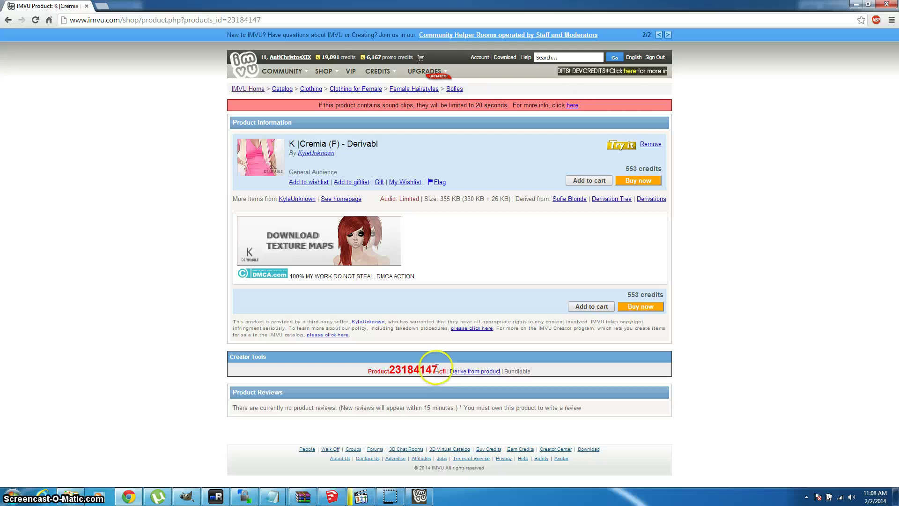
drag(436, 369, 397, 369)
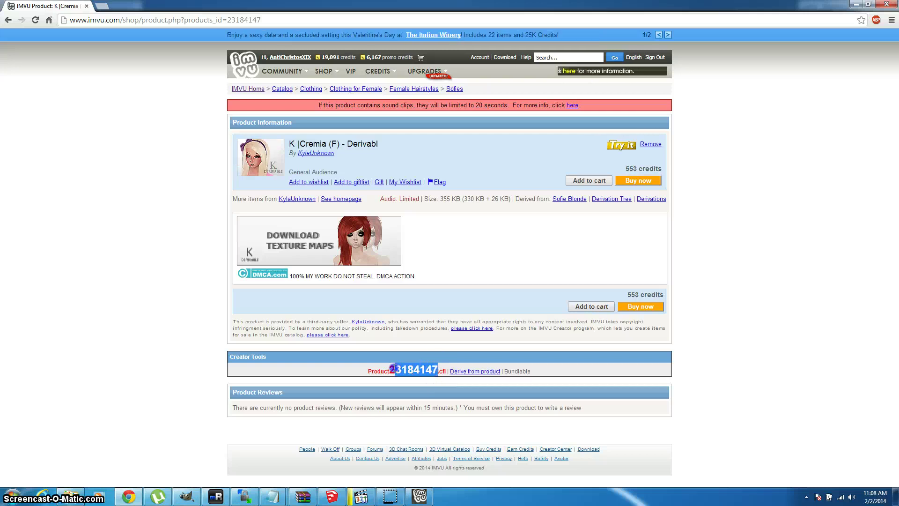
double_click(397, 370)
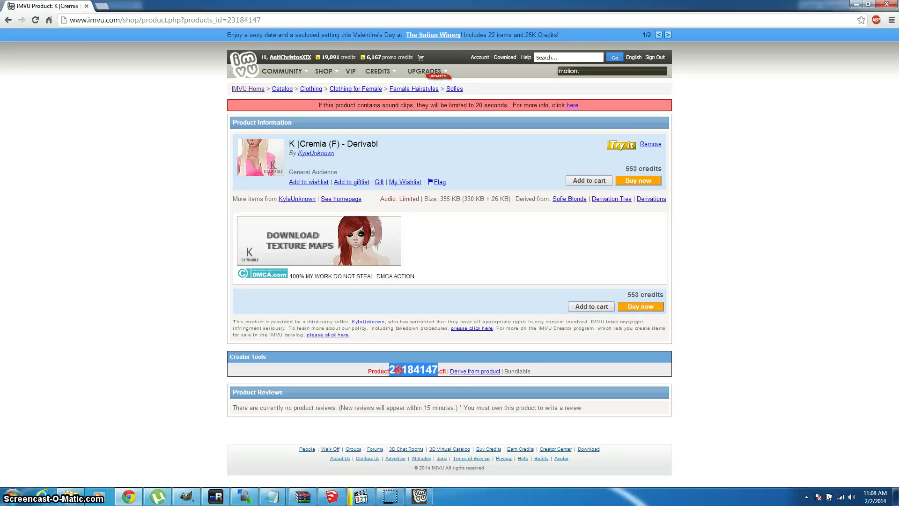
right_click(398, 370)
click(414, 376)
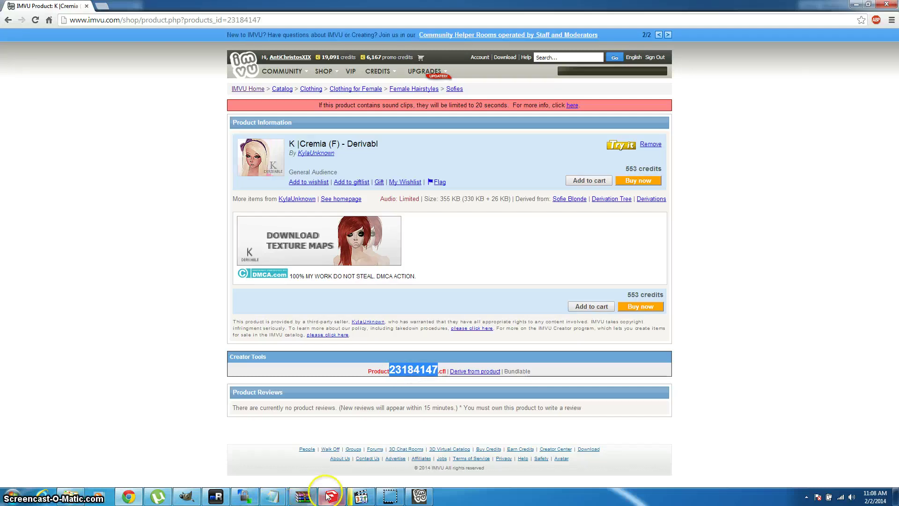
click(426, 497)
Paste 23184147 as the product ID and derive the blonde Cremia hair onto the avatar
click(419, 279)
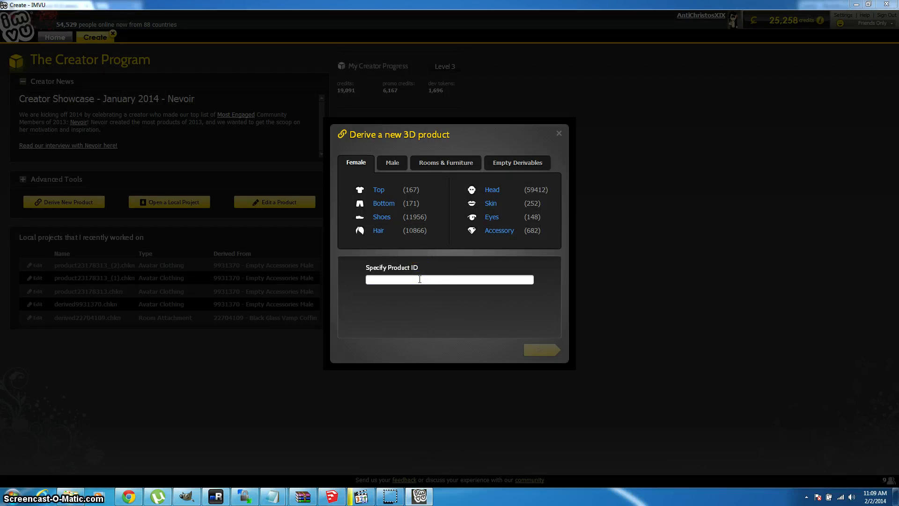
click(450, 278)
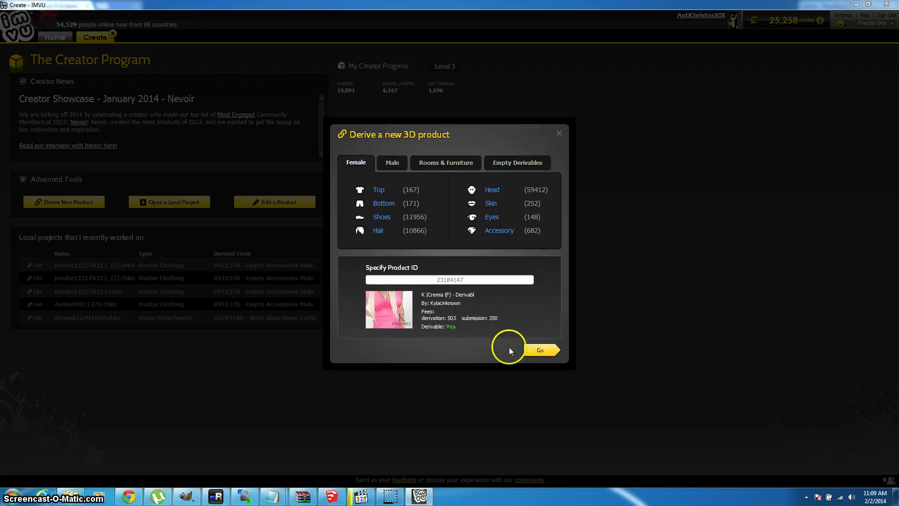
click(538, 350)
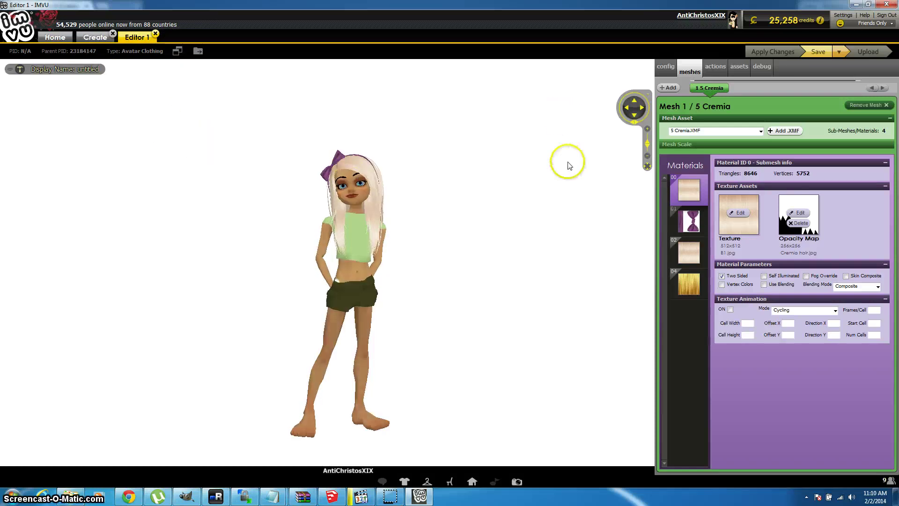
scroll(568, 164, down, 3)
scroll(468, 156, up, 5)
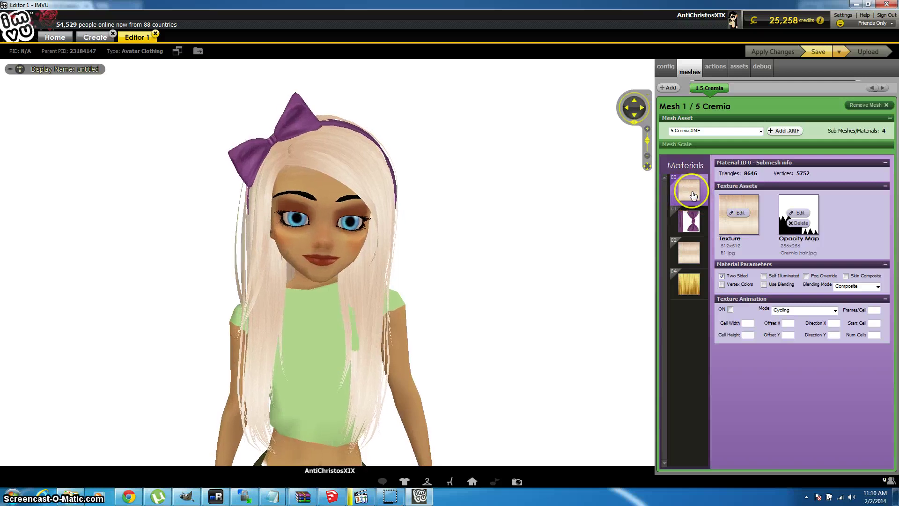
click(690, 227)
click(688, 190)
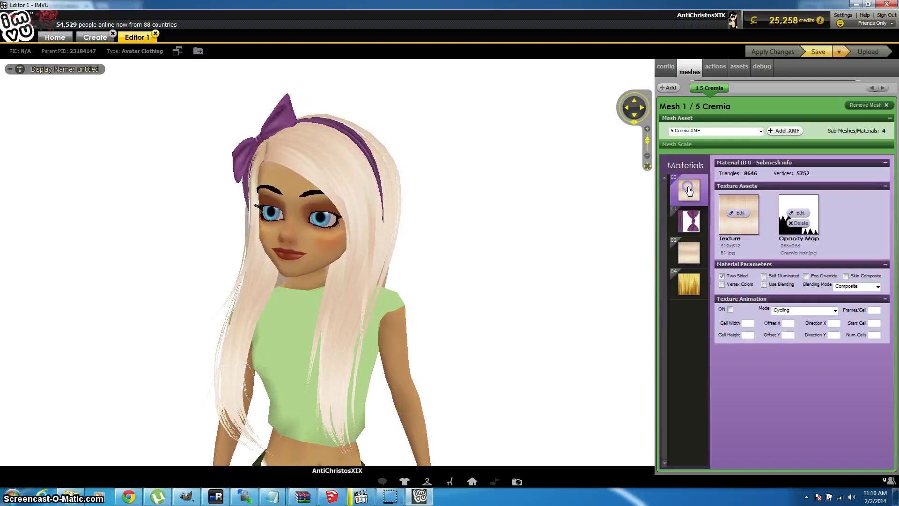
click(378, 145)
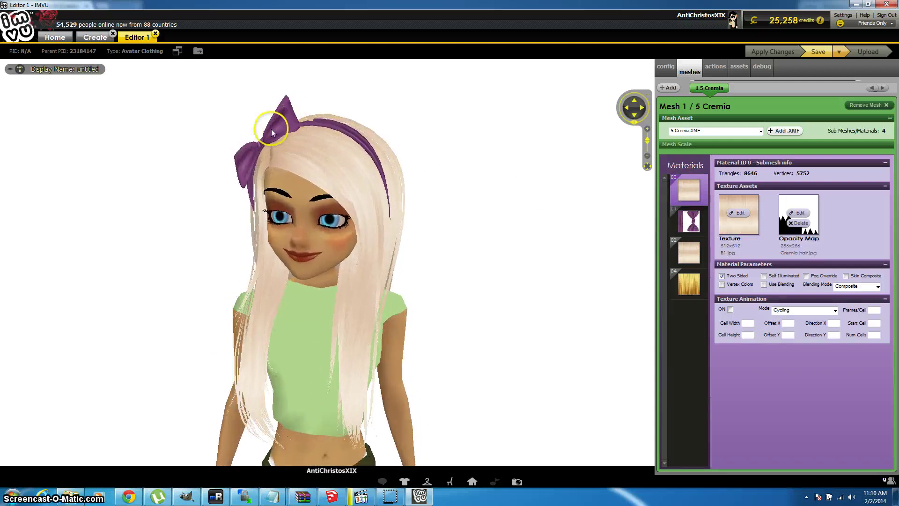
click(692, 224)
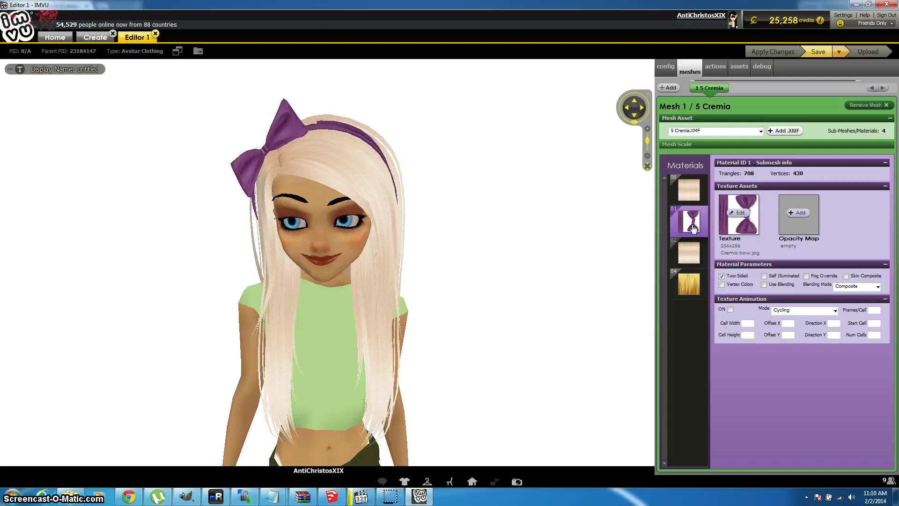
click(694, 252)
click(688, 187)
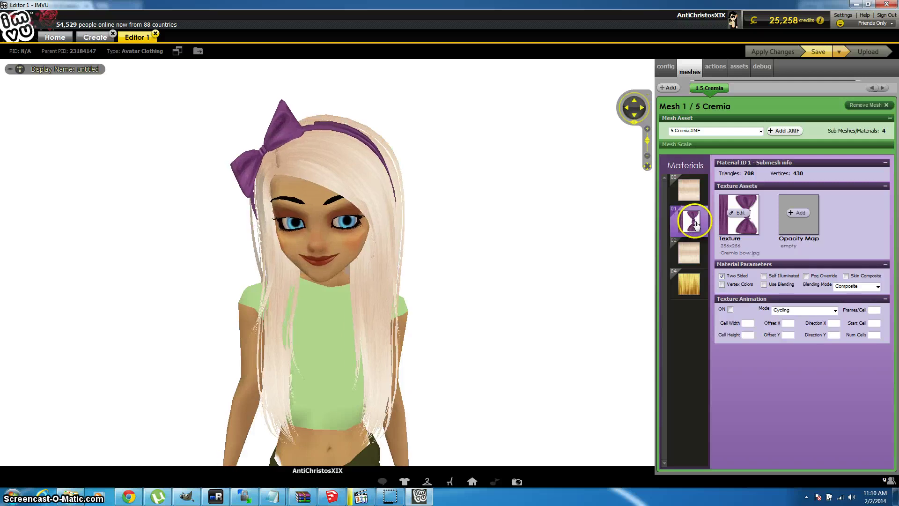
click(689, 189)
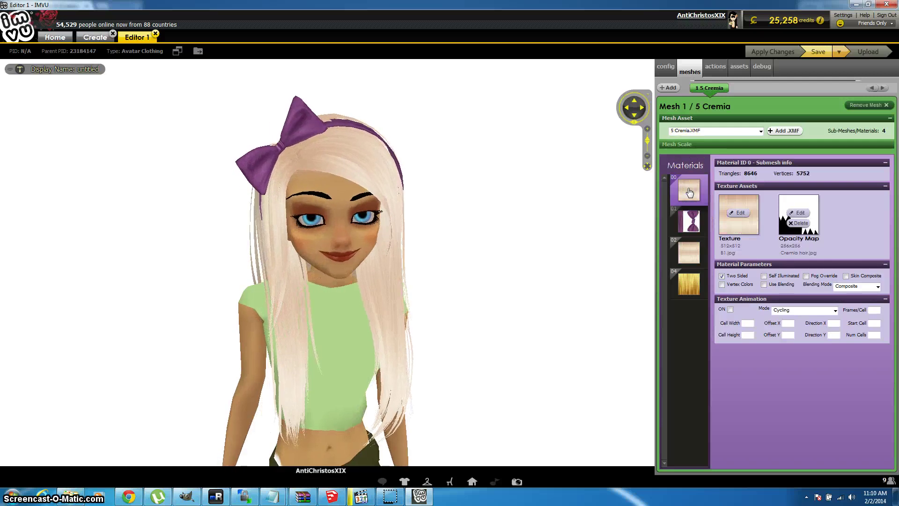
click(691, 311)
click(689, 294)
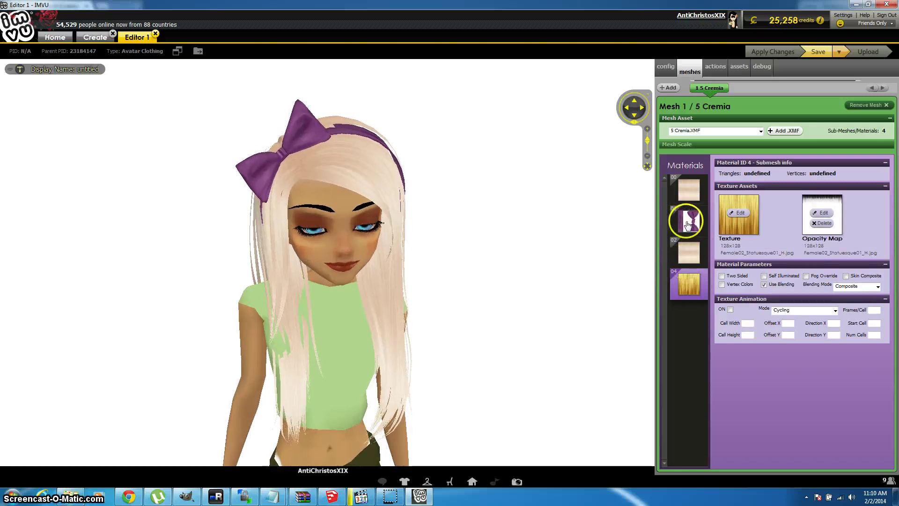
click(684, 194)
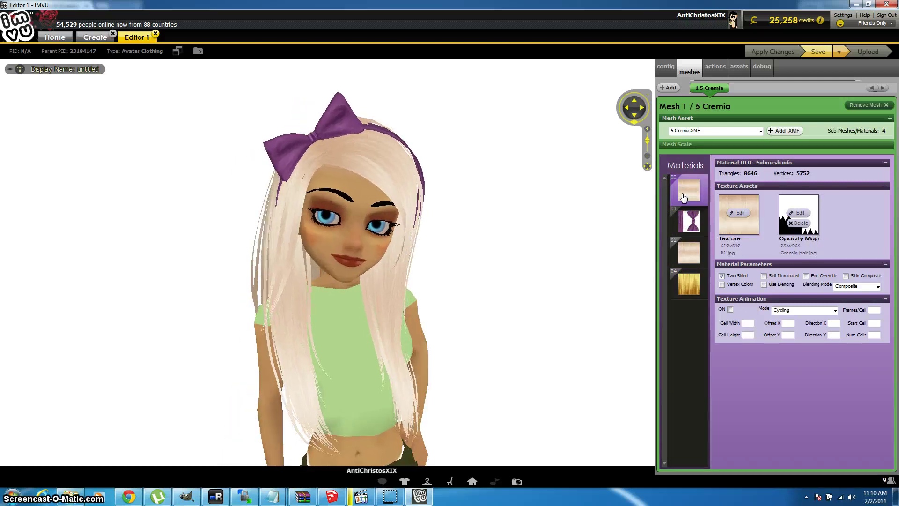
click(739, 214)
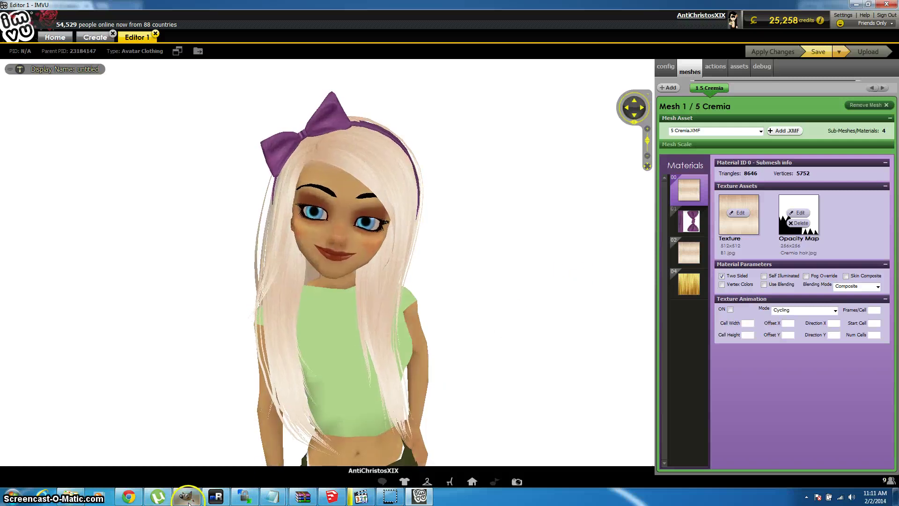
Bring GIMP forward and switch it to single-window mode
click(189, 503)
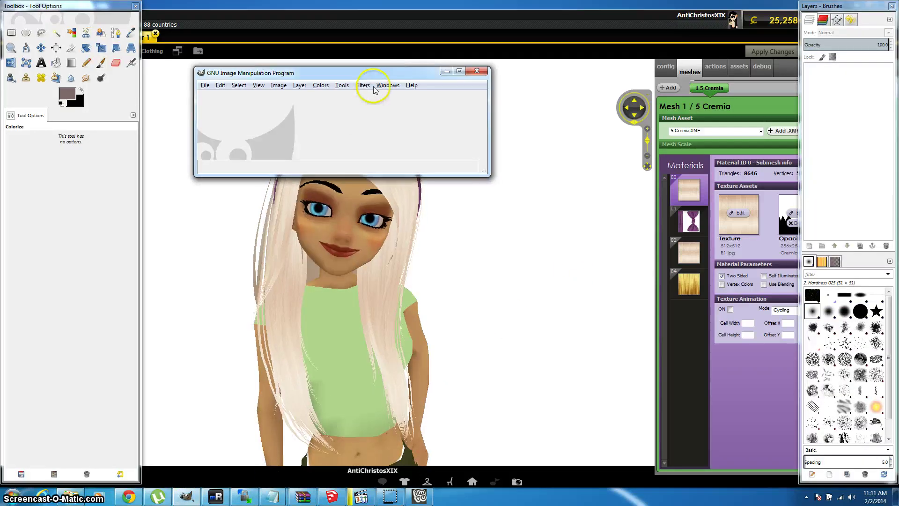
click(388, 86)
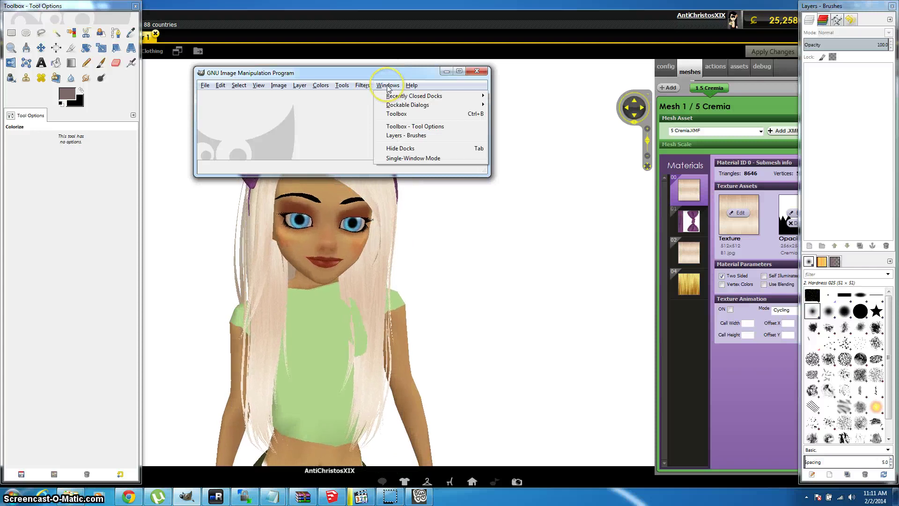
click(400, 159)
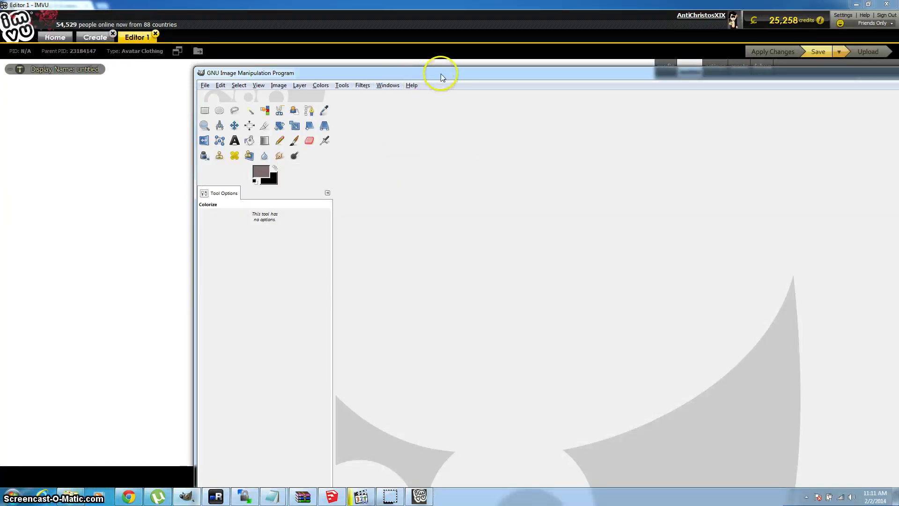
Maximize the GIMP window and start a new 256 × 256 image from File > New
drag(441, 77, 264, 8)
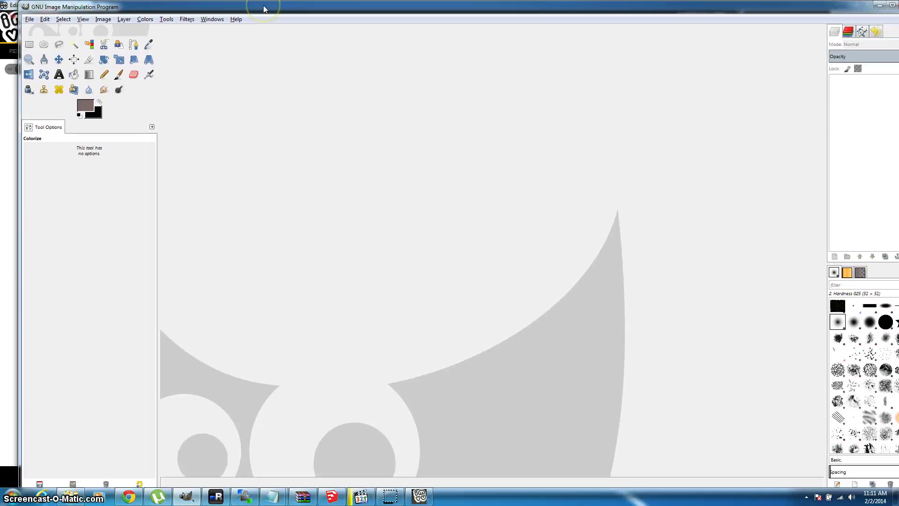
click(218, 9)
drag(219, 10, 193, 10)
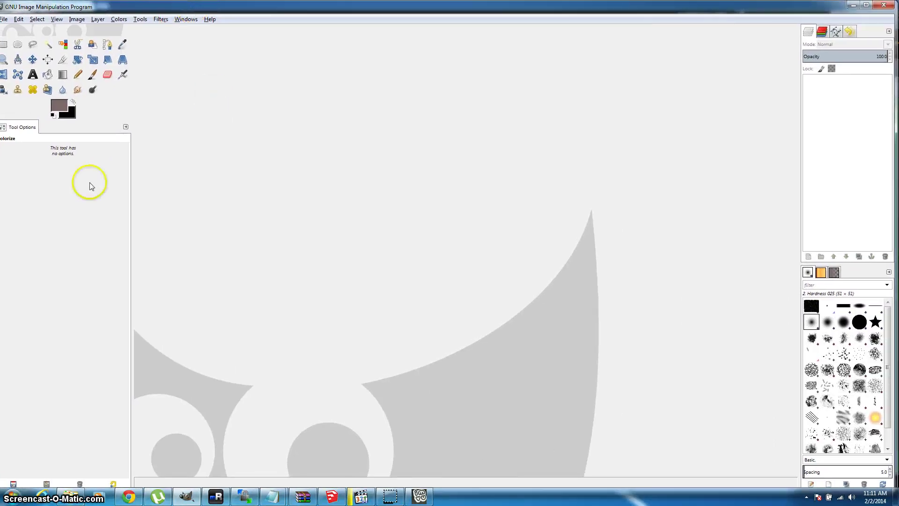
double_click(269, 10)
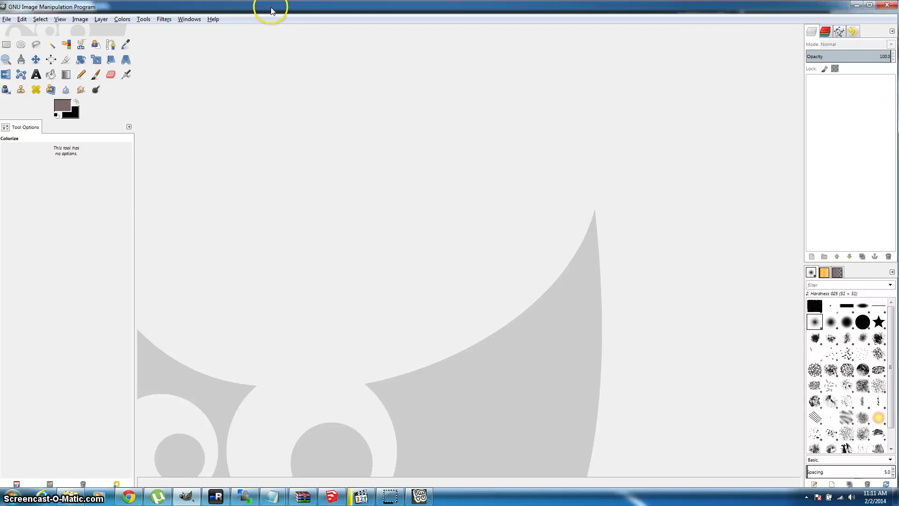
click(6, 19)
Create a new 256×256 image in GIMP and browse the tool menus
click(14, 30)
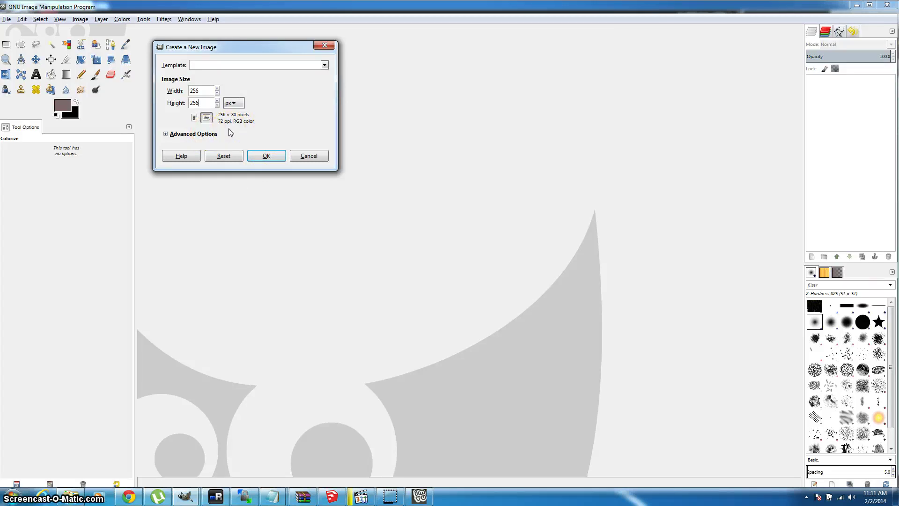
click(269, 156)
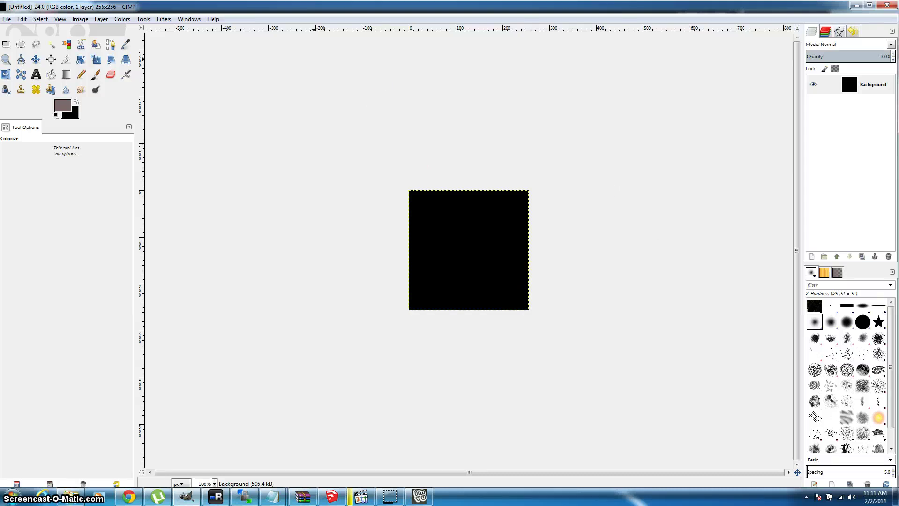
click(144, 19)
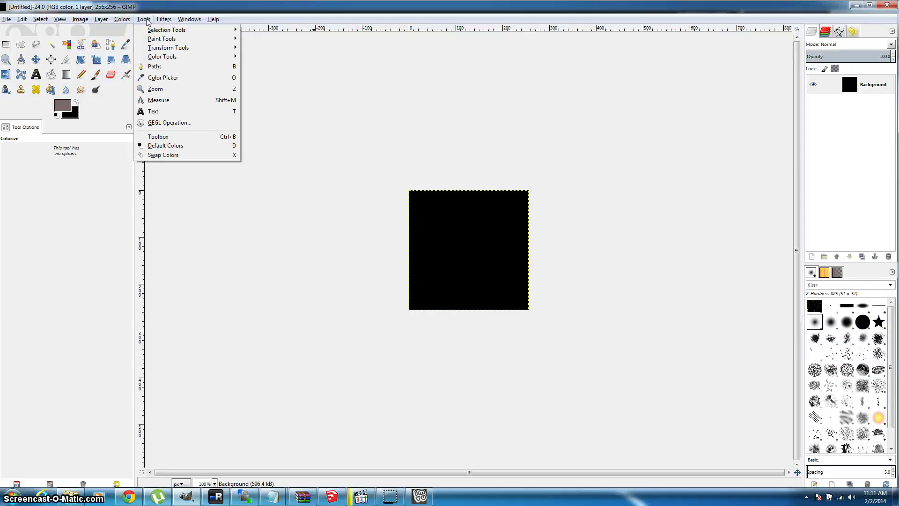
mouse_move(163, 20)
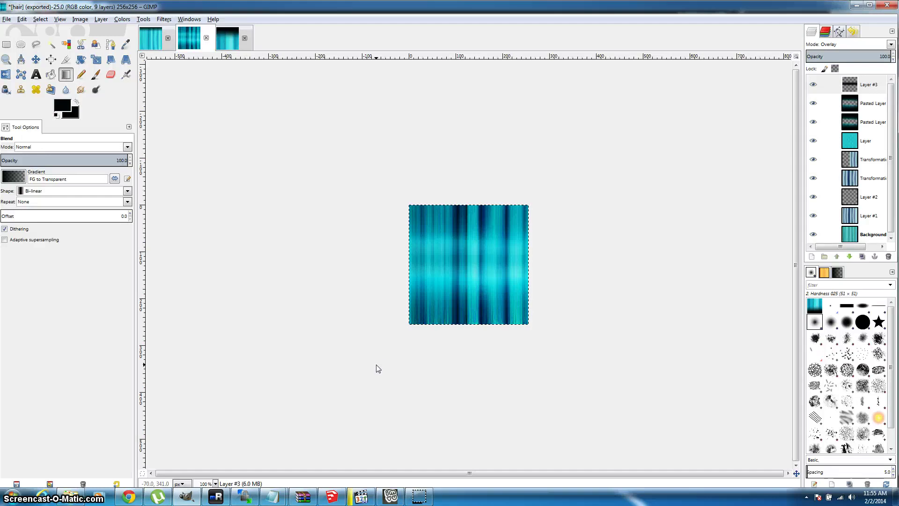
click(398, 395)
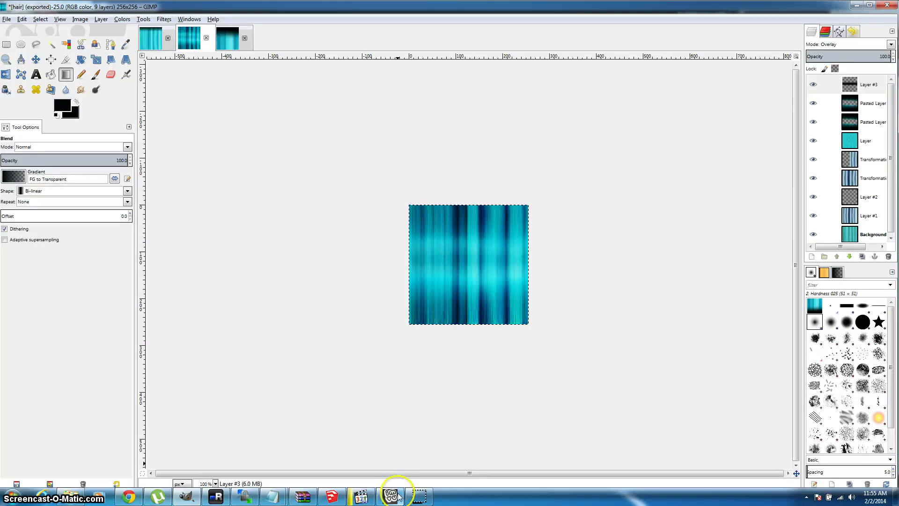
mouse_move(398, 496)
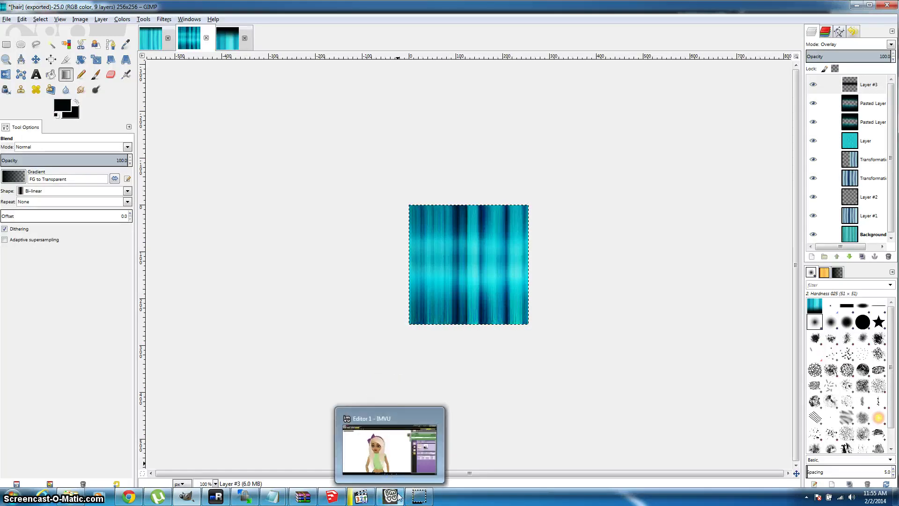
click(399, 496)
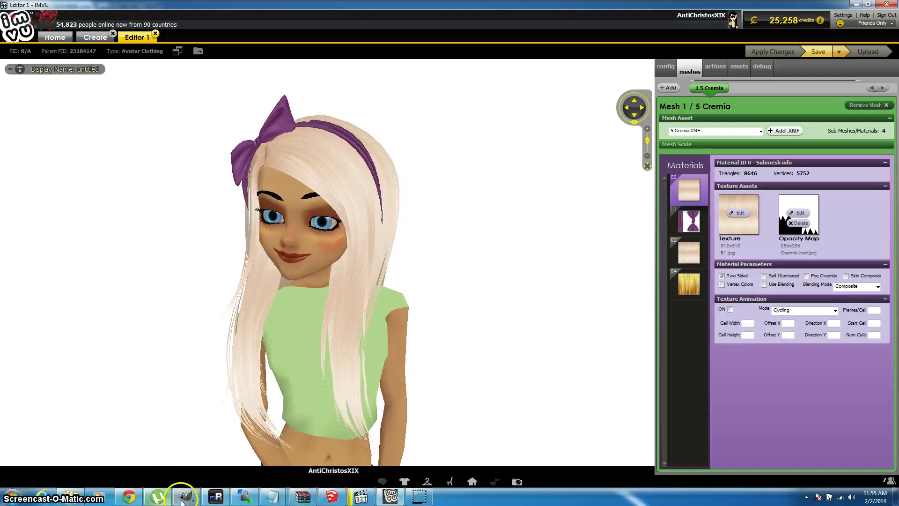
click(185, 499)
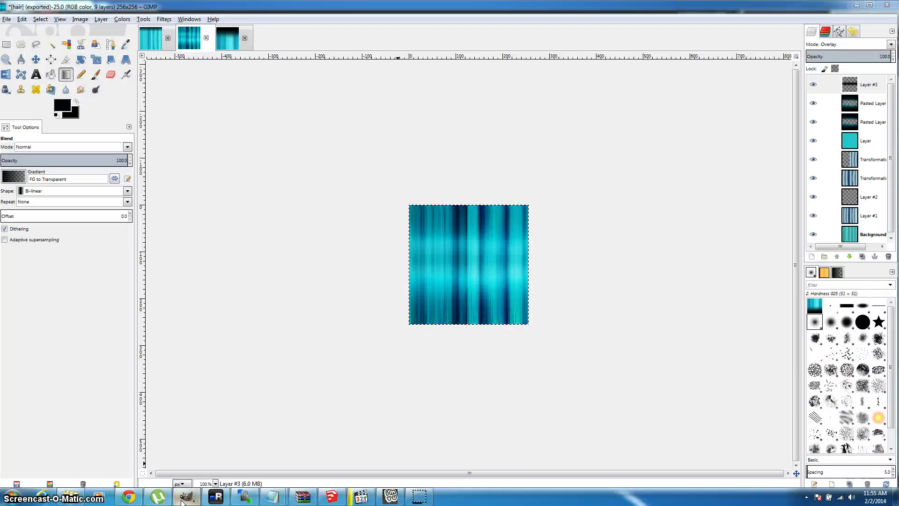
Back in IMVU, load the tutorial folder's hair image as material 00's texture
click(185, 499)
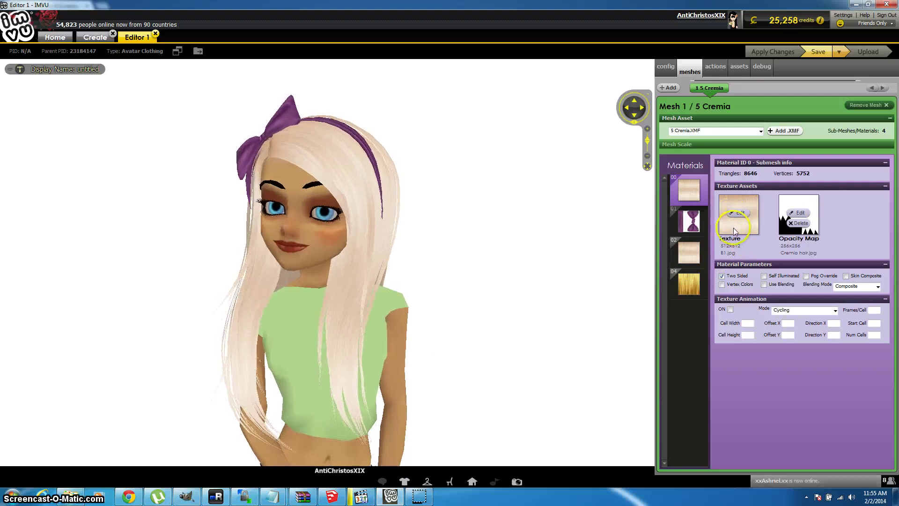
click(738, 215)
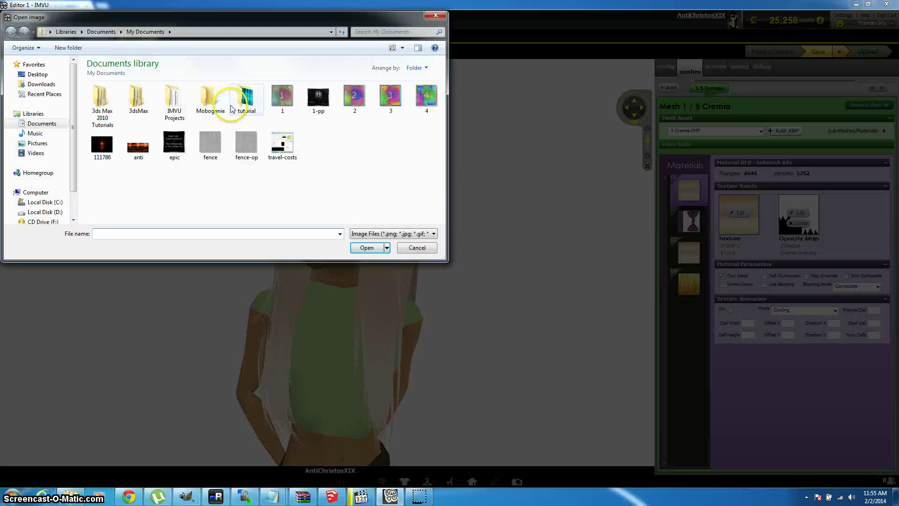
double_click(247, 100)
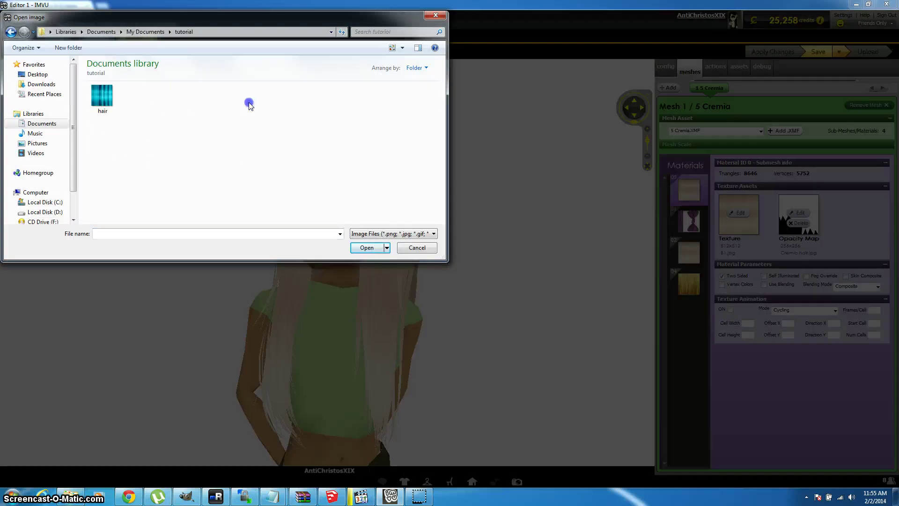
click(107, 93)
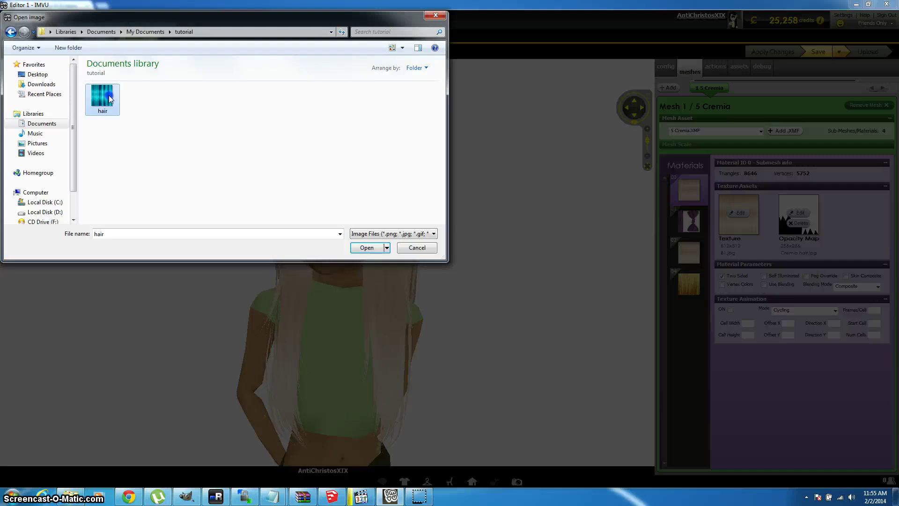
double_click(110, 97)
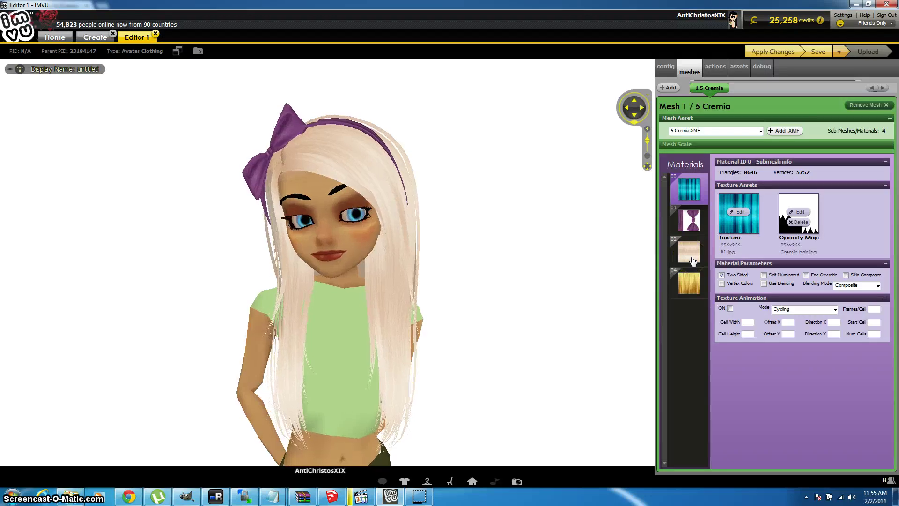
Apply the texture change and rotate the avatar to view the hair's side and back
click(690, 253)
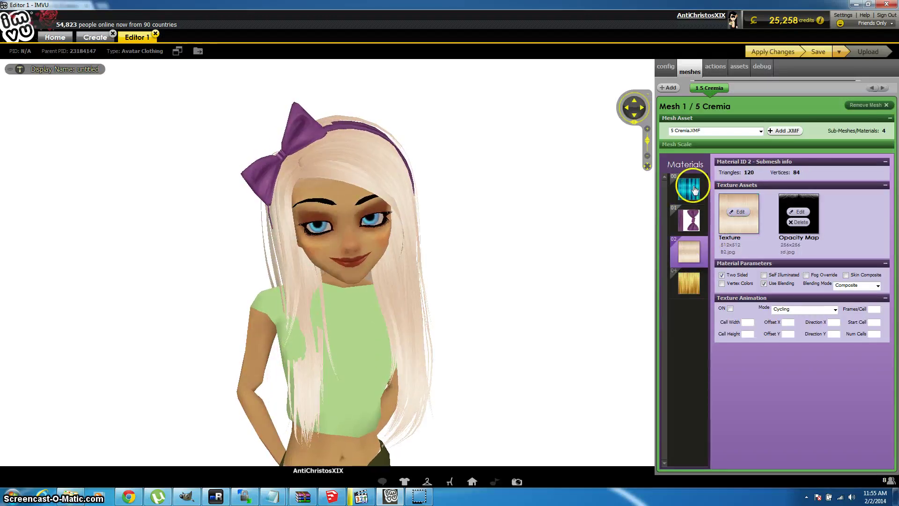
click(688, 189)
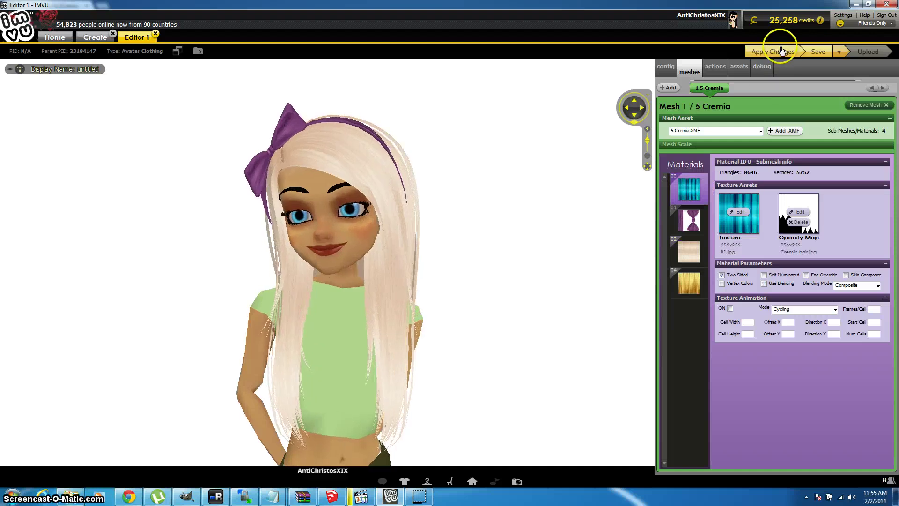
click(781, 52)
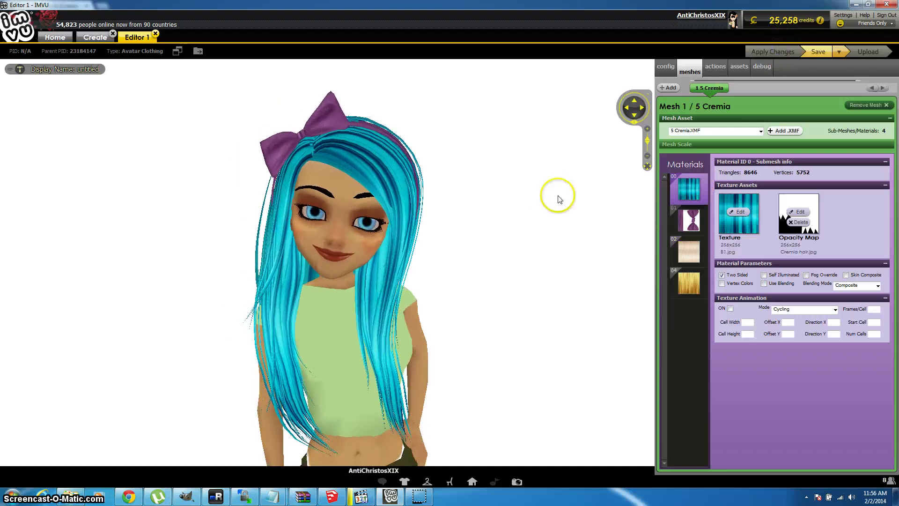
drag(518, 225, 562, 234)
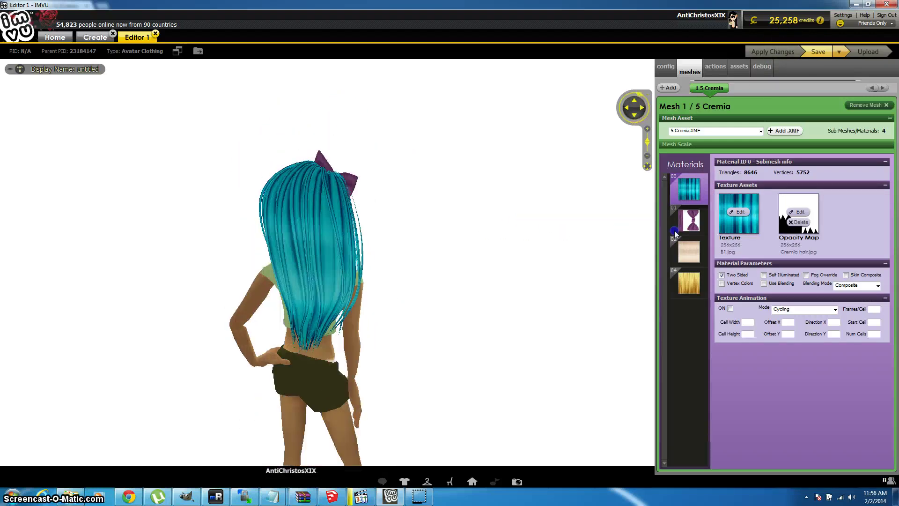
drag(822, 234, 540, 212)
Retexture material 02 with the hair image, apply it, and inspect the avatar's hair
click(679, 253)
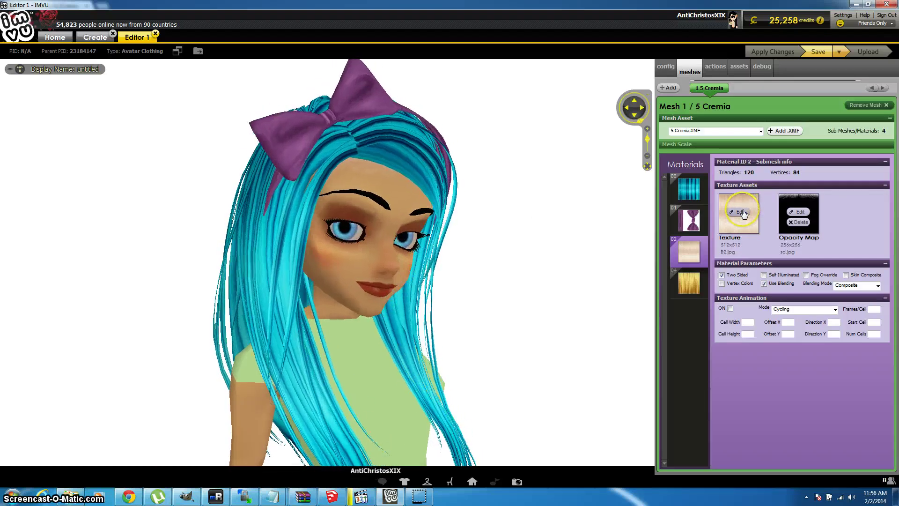
click(743, 214)
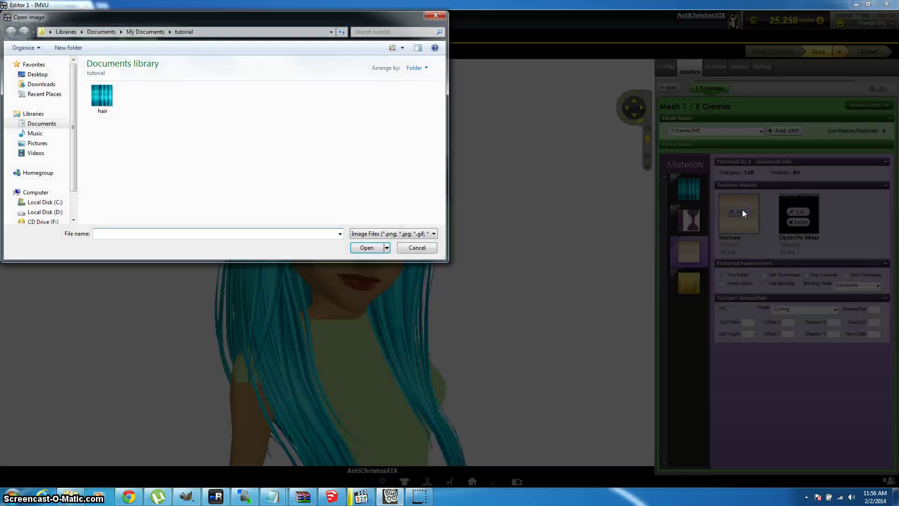
double_click(102, 96)
click(773, 48)
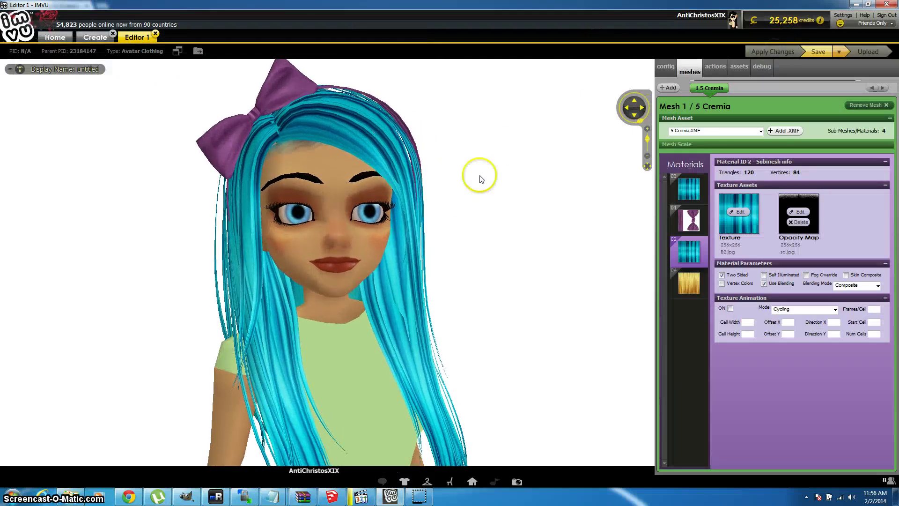
drag(514, 147, 373, 167)
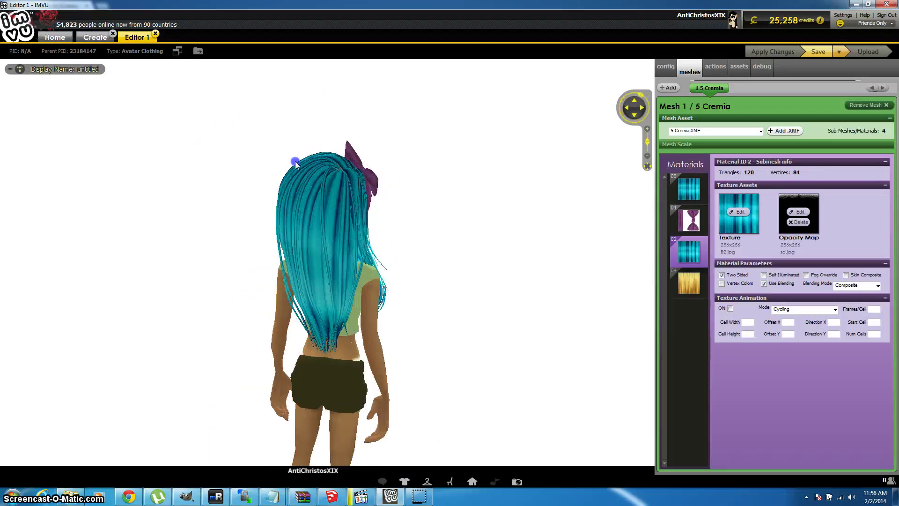
drag(295, 162, 187, 159)
scroll(136, 146, up, 5)
scroll(131, 161, down, 5)
scroll(186, 158, up, 2)
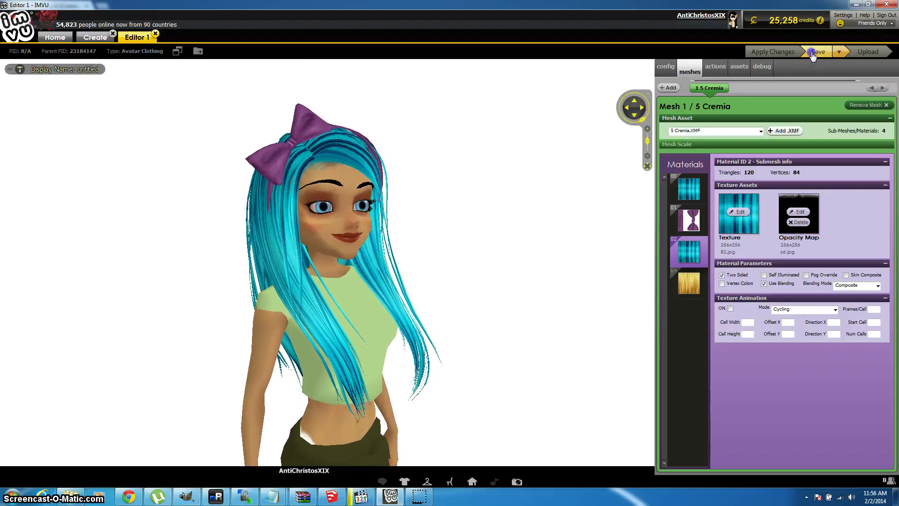
Open the shop Product Submission form and load the 1111 picture as the product image
click(870, 52)
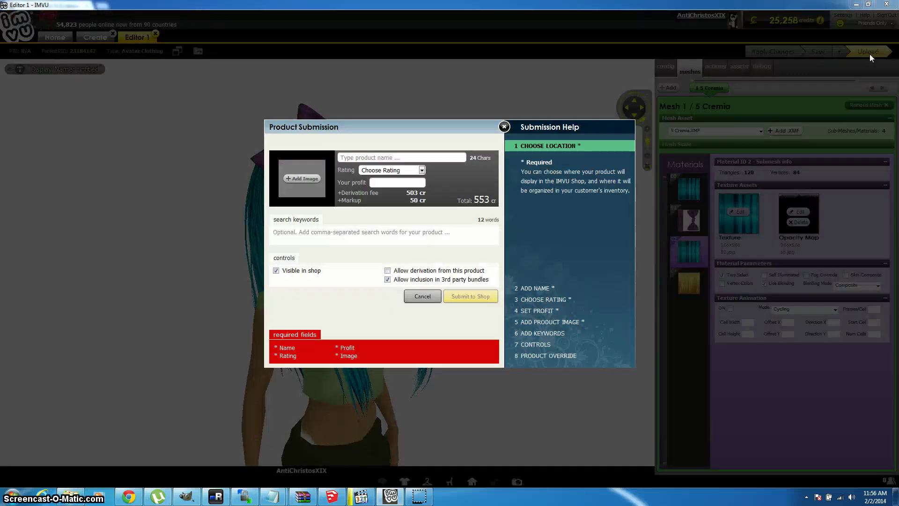
click(317, 176)
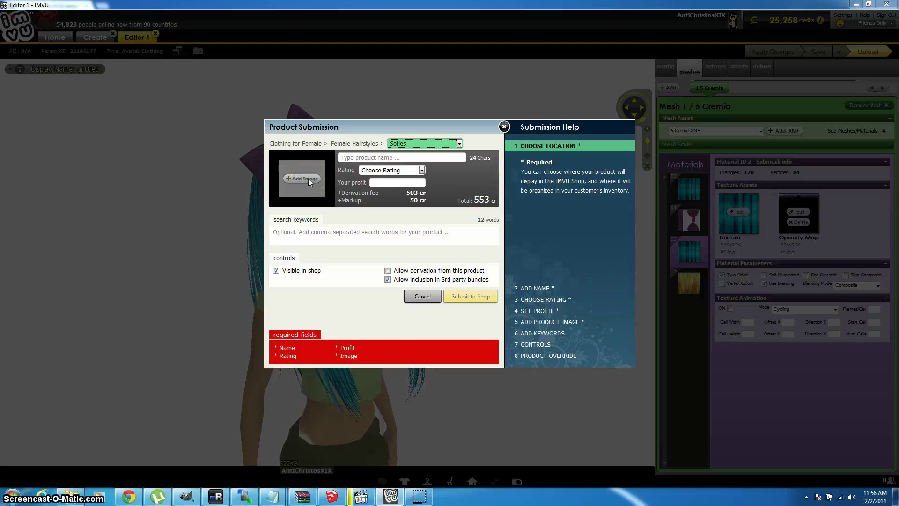
click(309, 179)
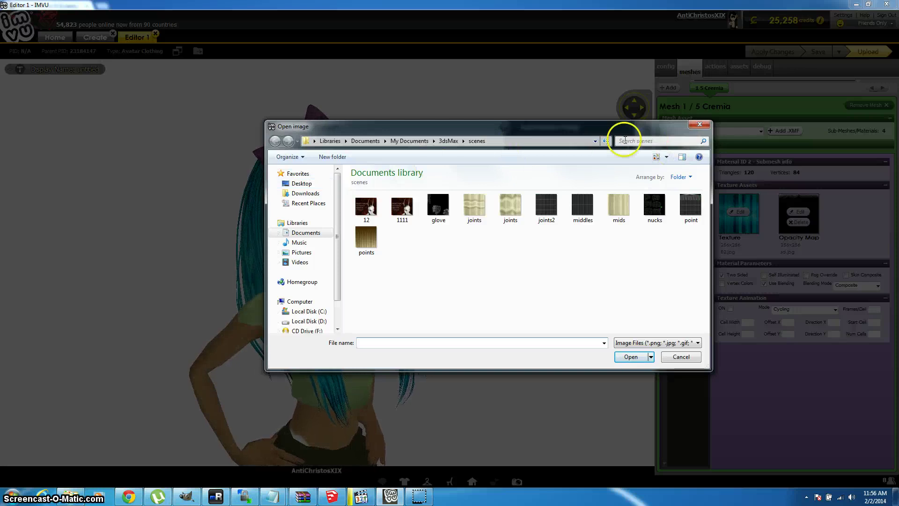
double_click(403, 205)
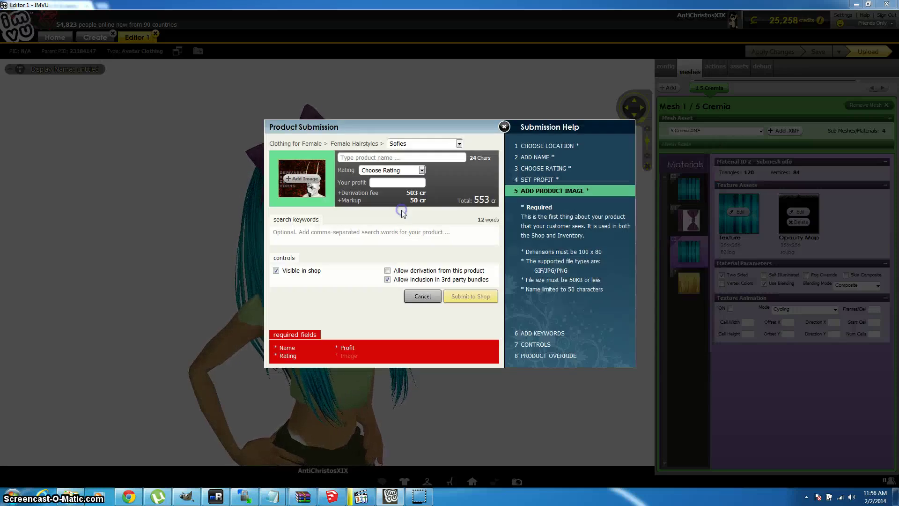
click(432, 194)
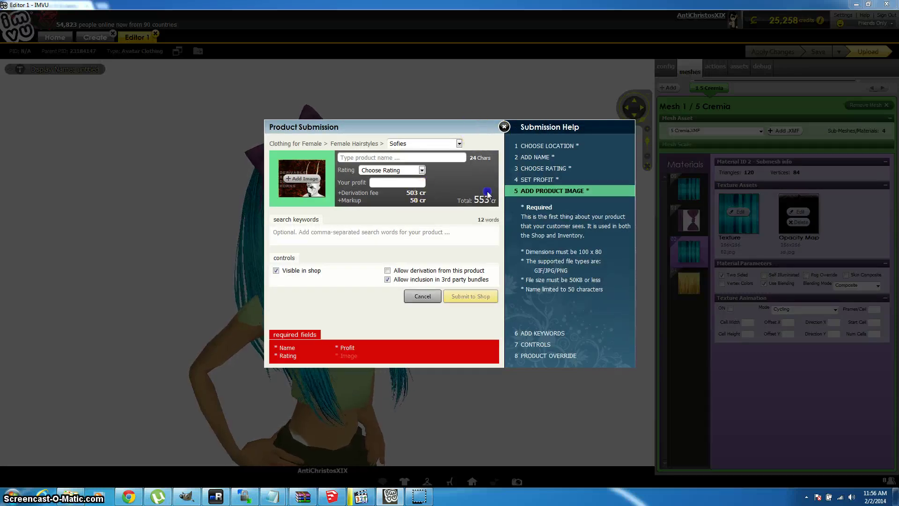
click(442, 160)
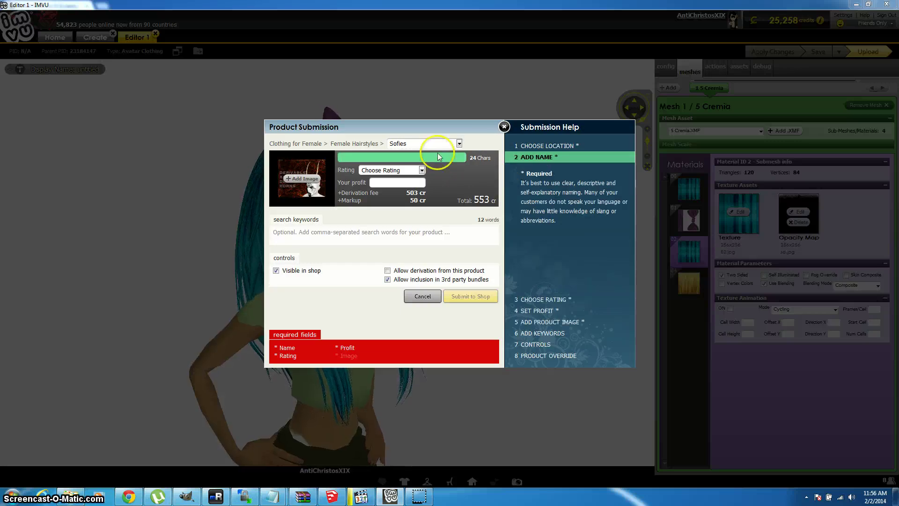
click(291, 181)
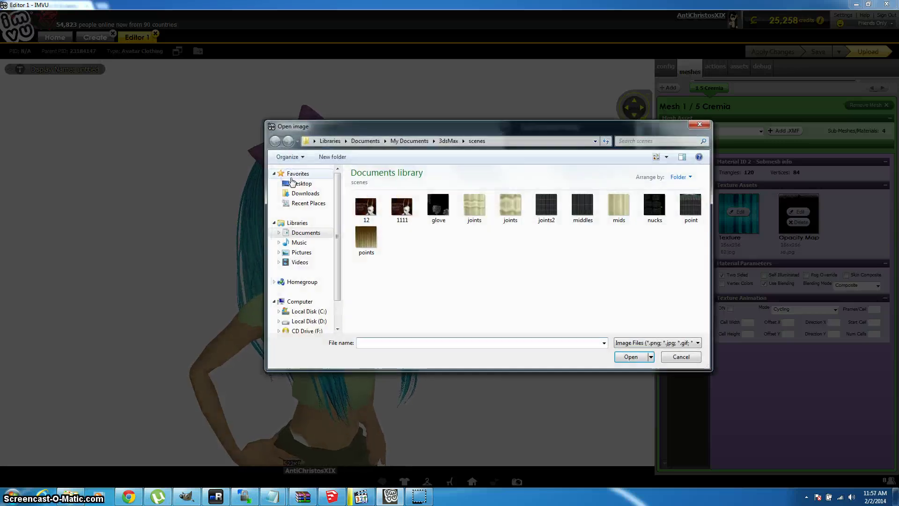
click(396, 214)
double_click(396, 215)
click(299, 186)
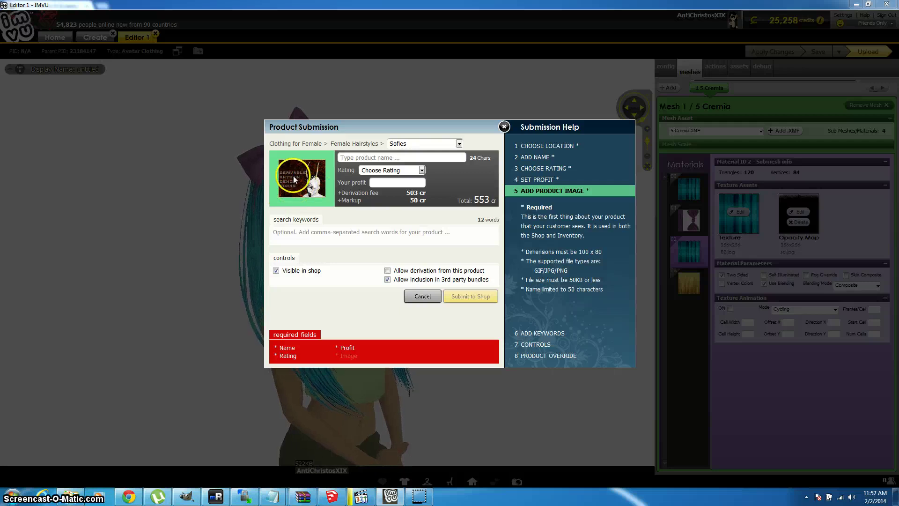
mouse_move(292, 183)
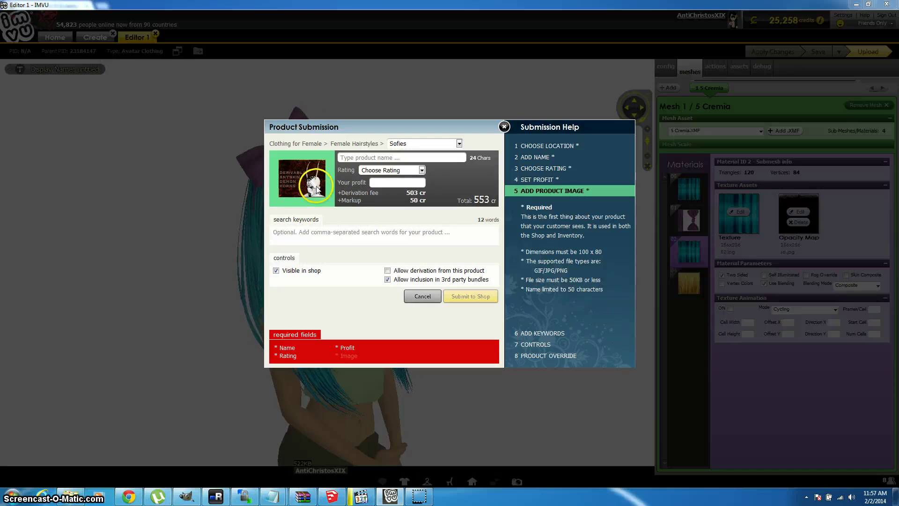
Name the product 'Blue Hair' and rate it General Audience
click(436, 158)
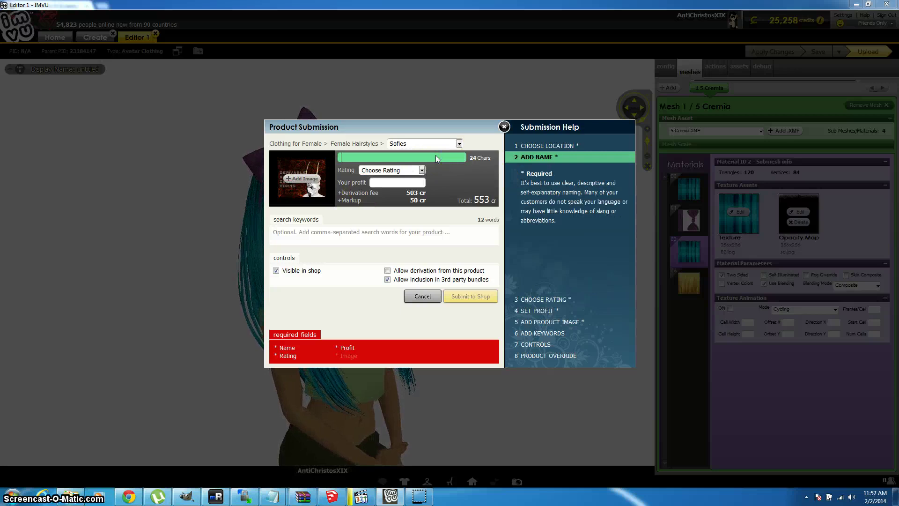
text(Bl)
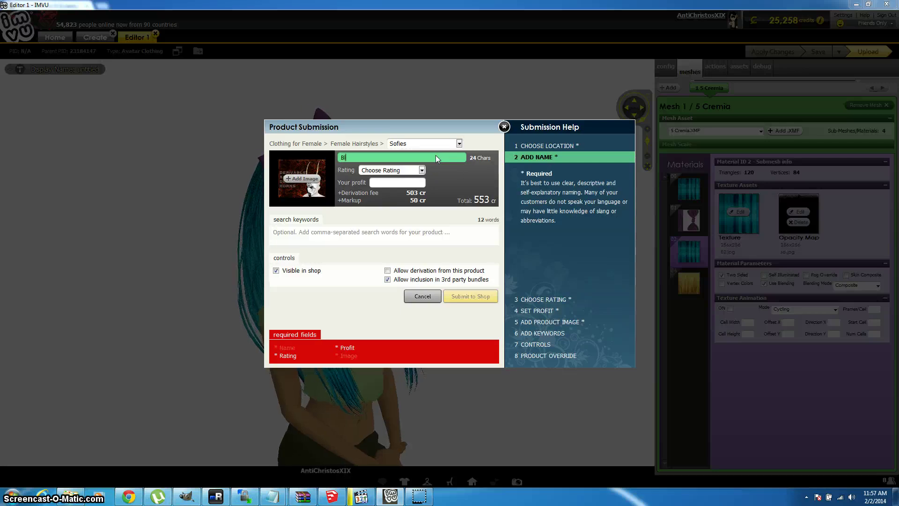
text(ue)
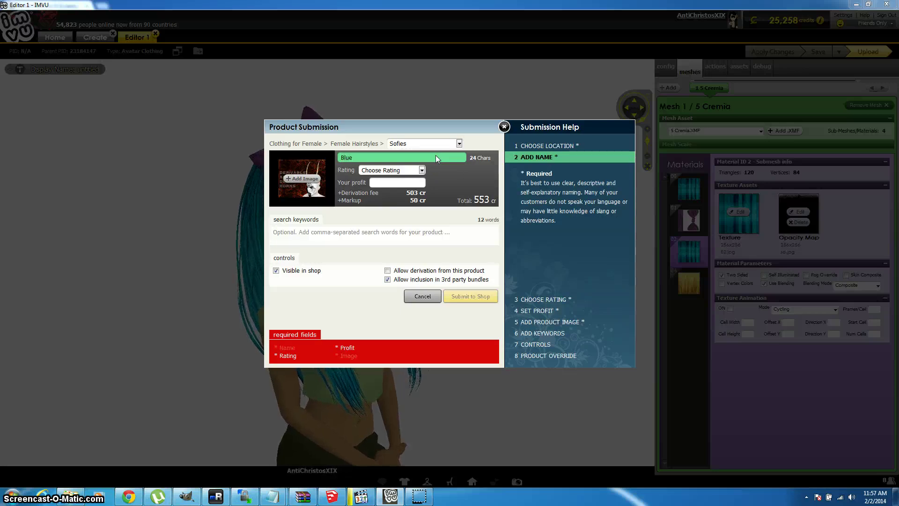
text( Hair)
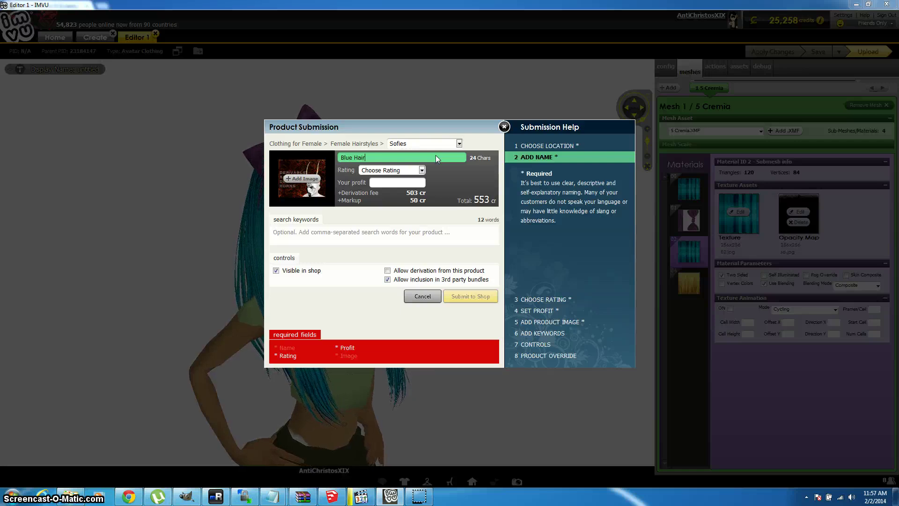
click(422, 170)
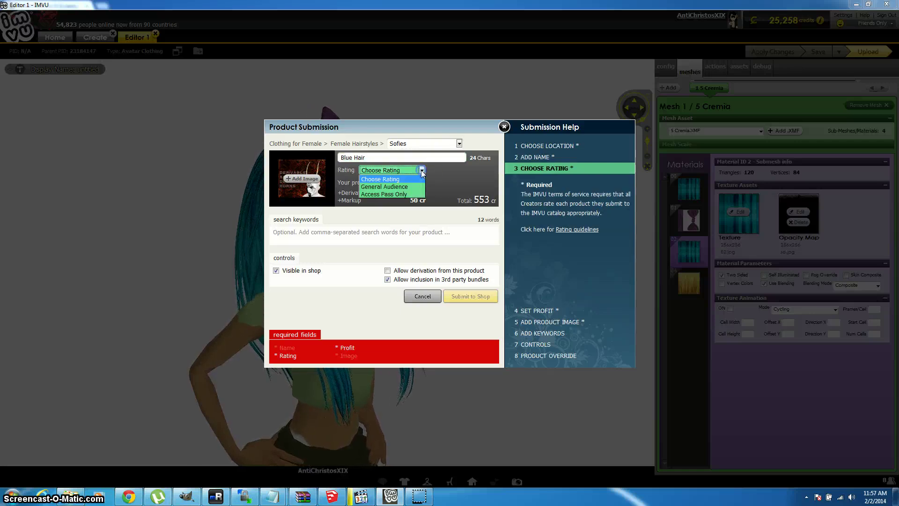
click(415, 187)
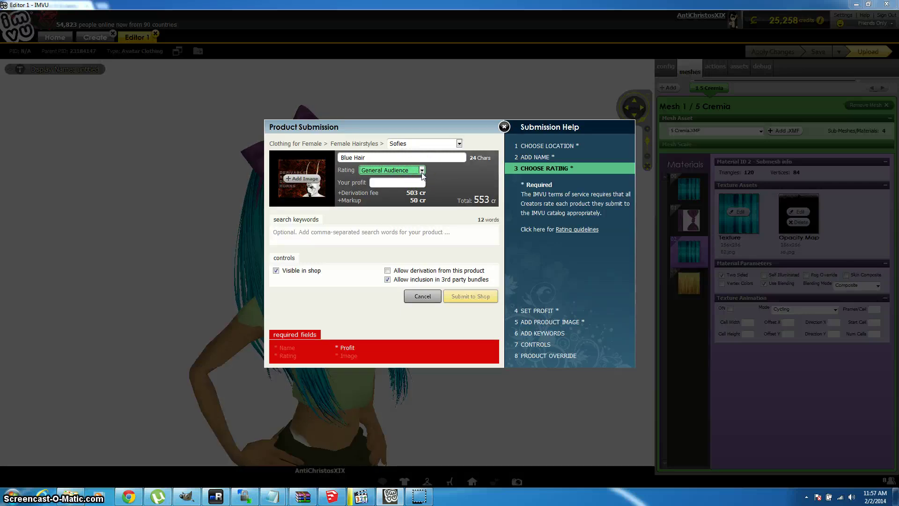
click(422, 171)
click(407, 197)
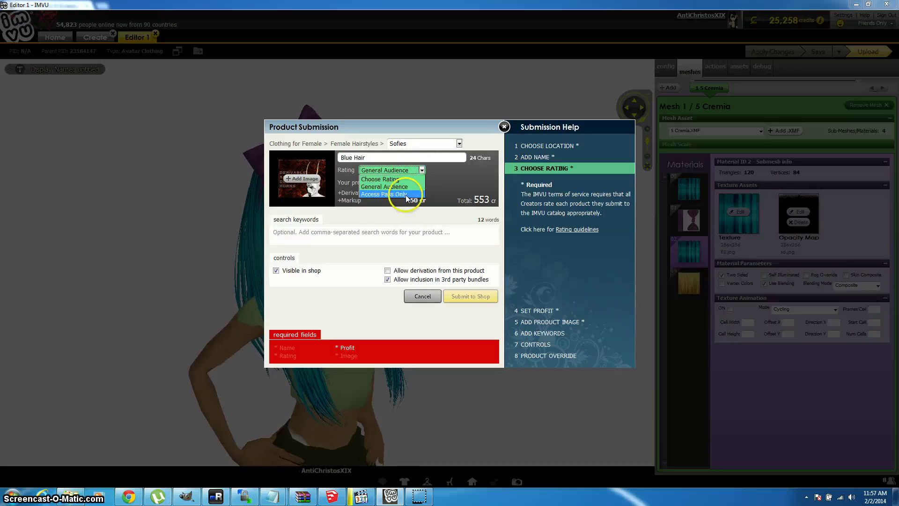
click(446, 176)
Set the profit to 150 credits, bringing the total to 718 cr
click(382, 184)
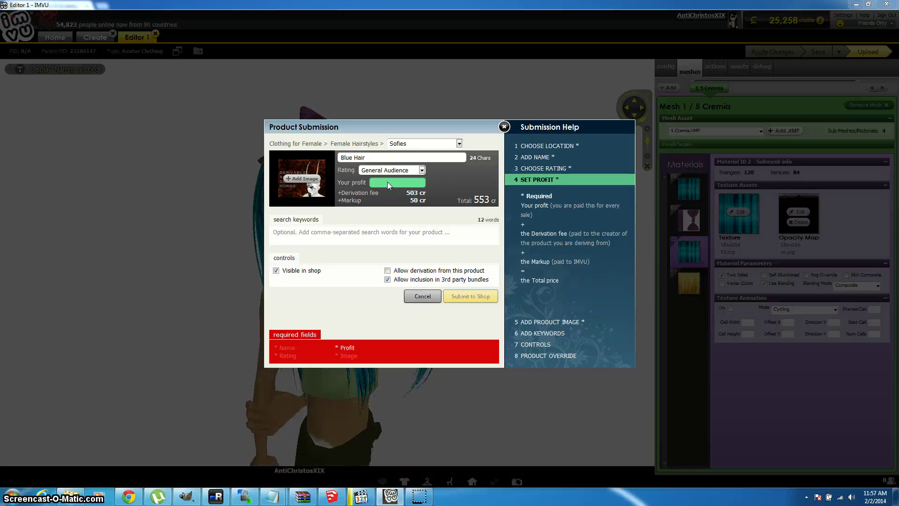
text(150)
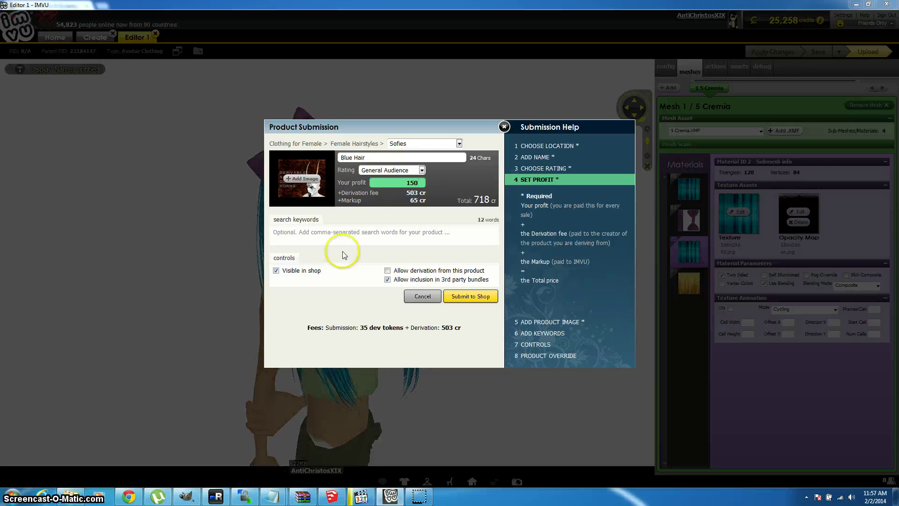
click(347, 237)
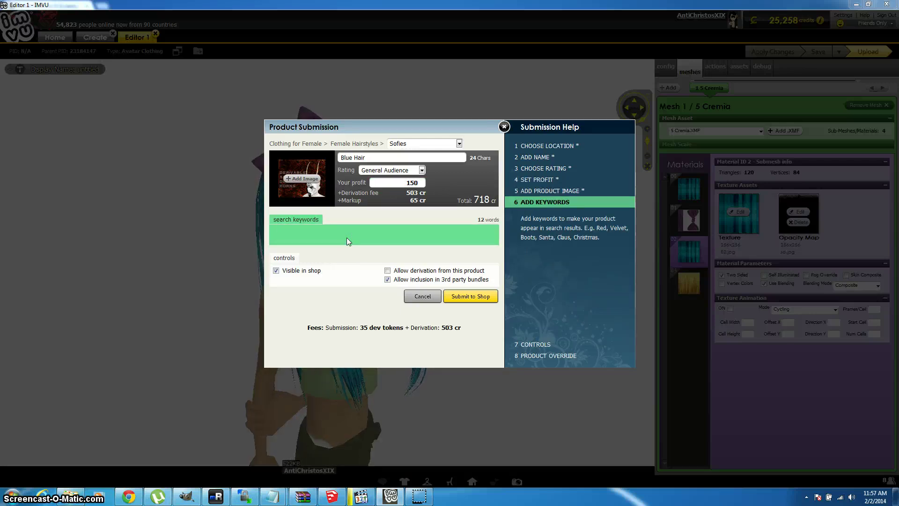
Enter the search keywords 'blue hair, aqua hair, blue, hair, long, bow'
click(357, 219)
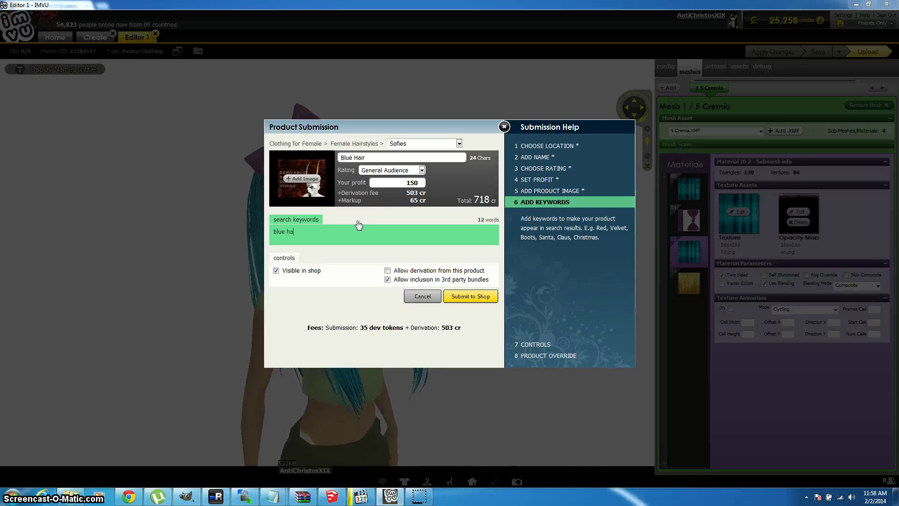
text(ir)
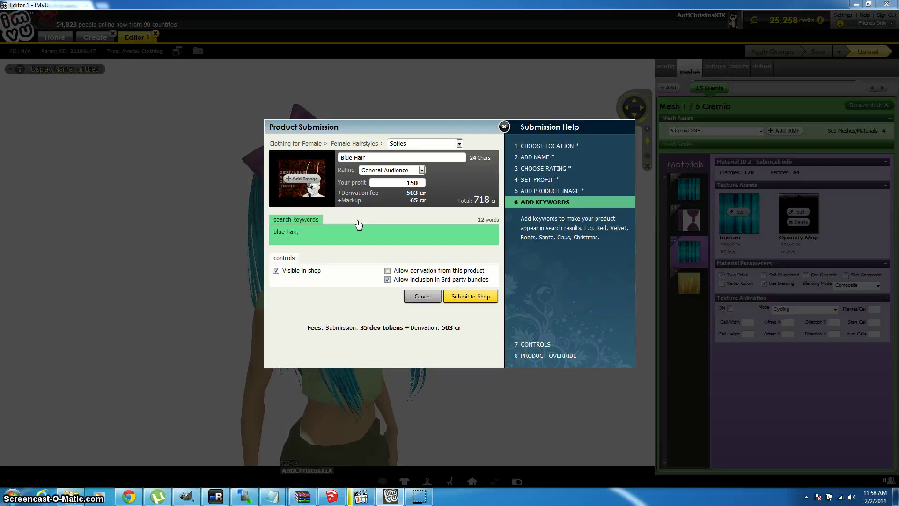
text(, )
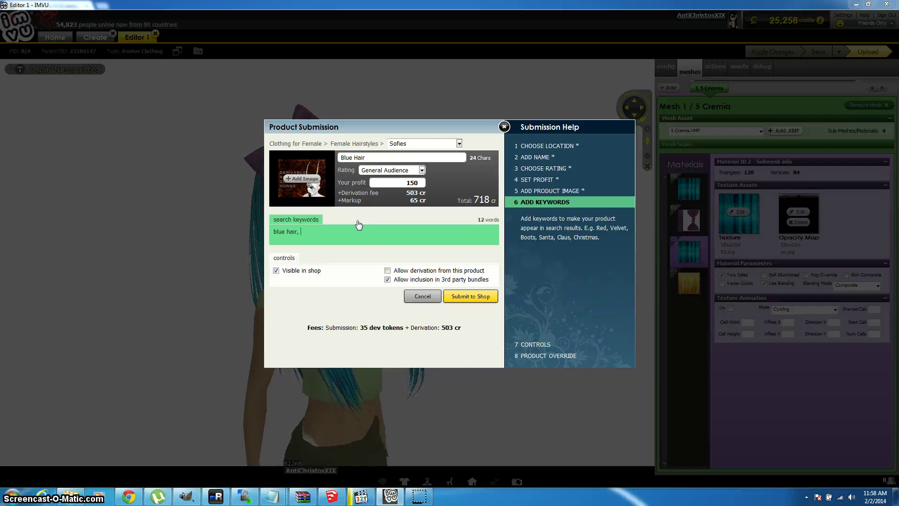
text(aqua hair, blue,)
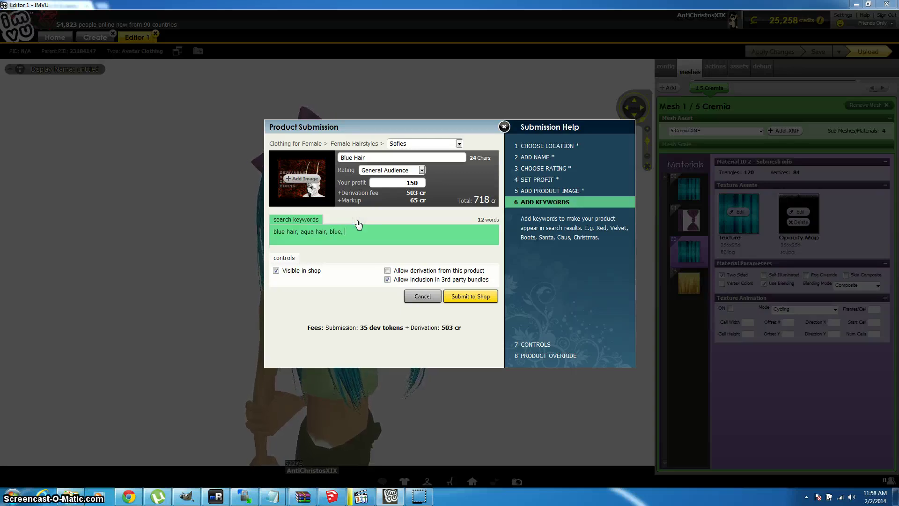
text(hair)
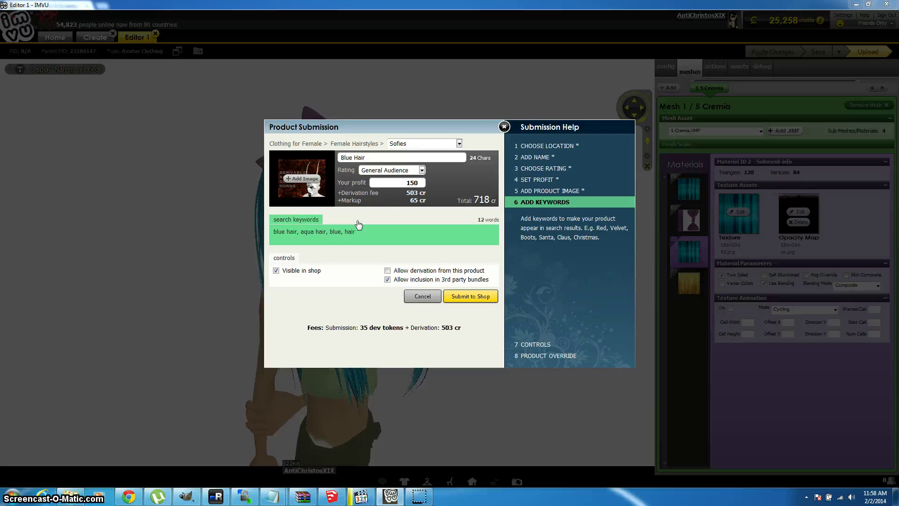
text(, long)
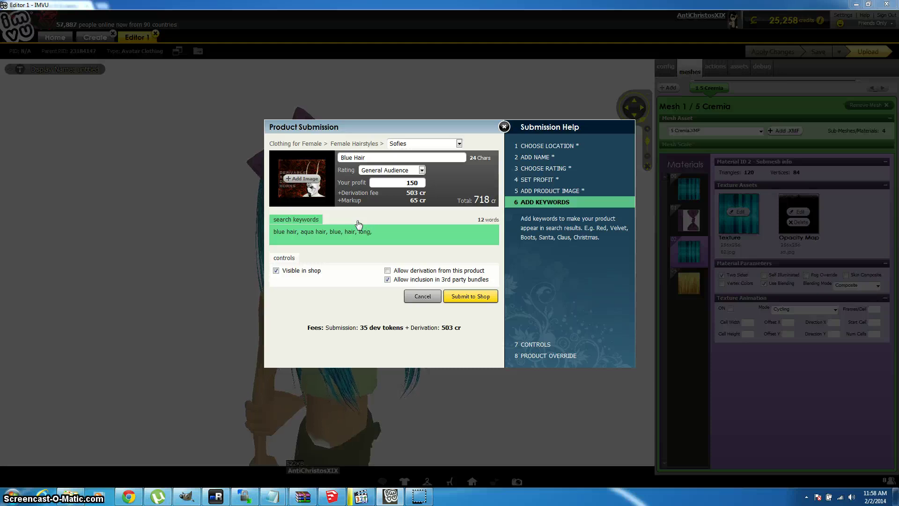
text(, bow)
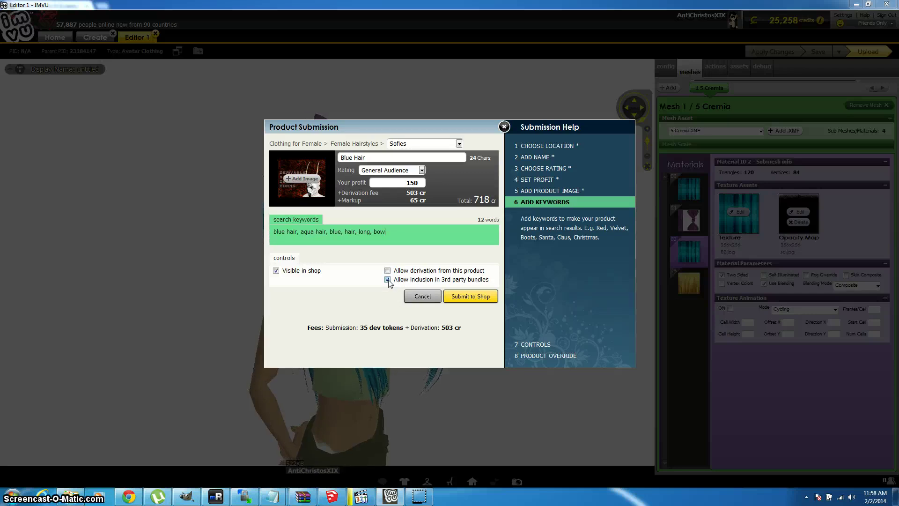
Disallow inclusion in 3rd party bundles and submit Blue Hair to the shop
click(388, 280)
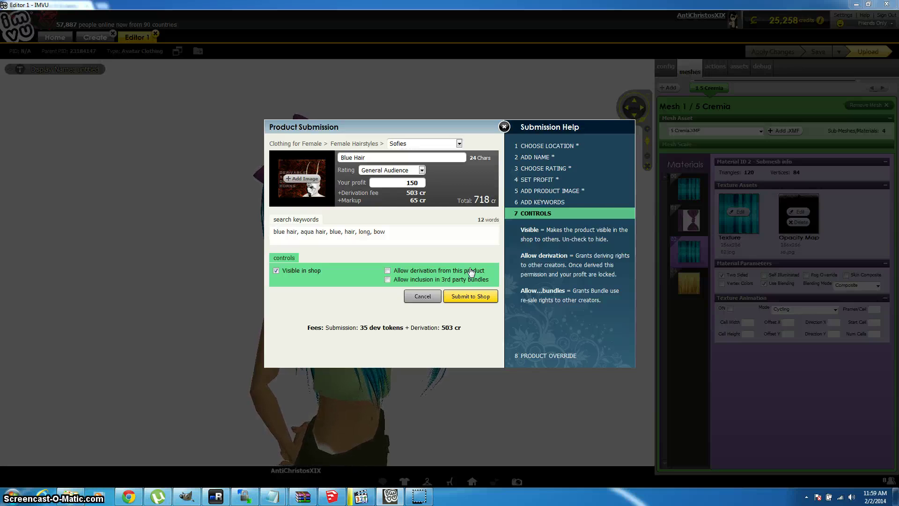
click(466, 297)
click(466, 297)
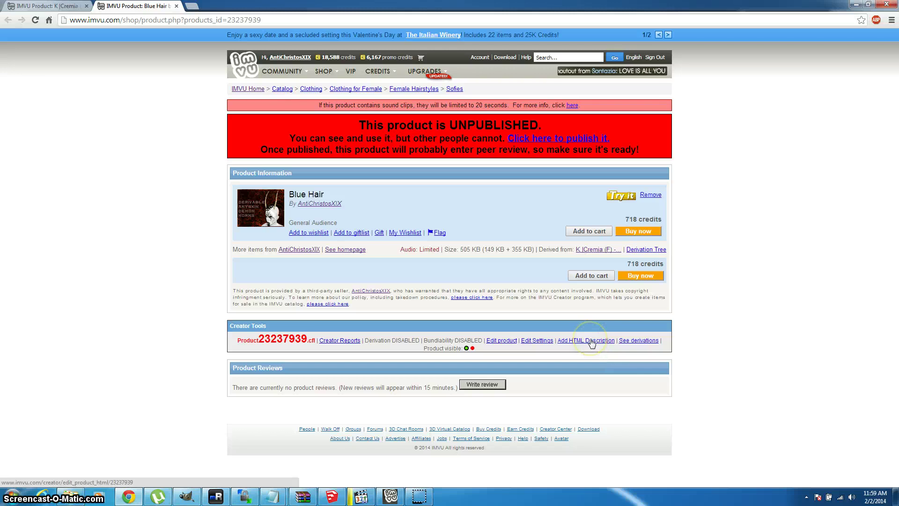
Open the Add HTML Description page from Creator Tools on the Blue Hair product page
click(591, 342)
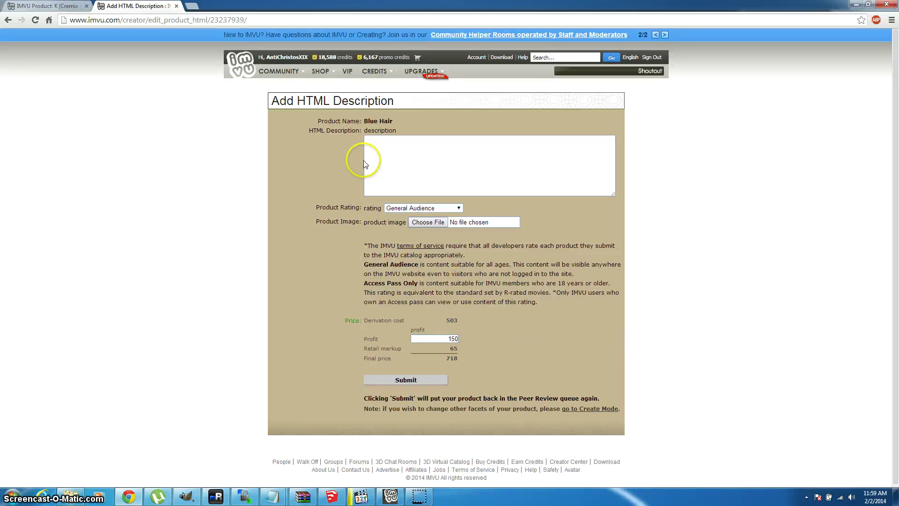
Write 'Blue hair Tutorial' in the HTML Description box
click(408, 145)
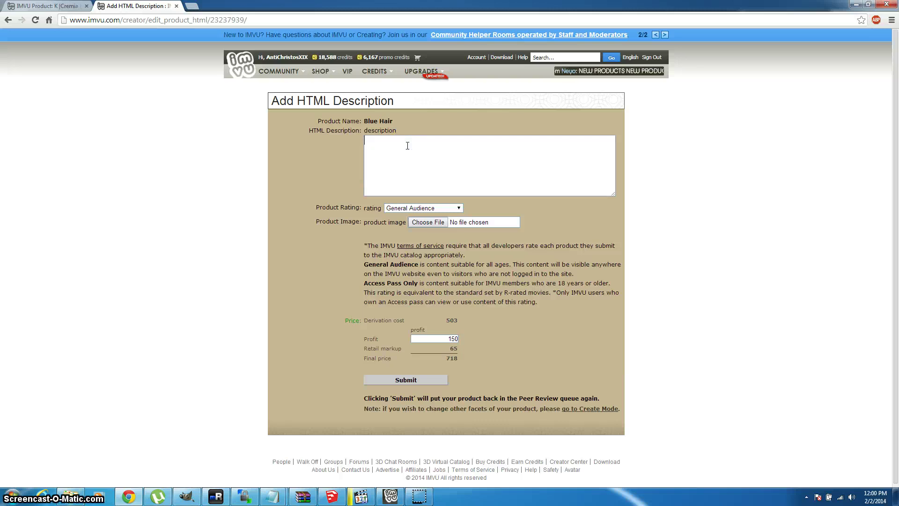
text(Blue hair Tut)
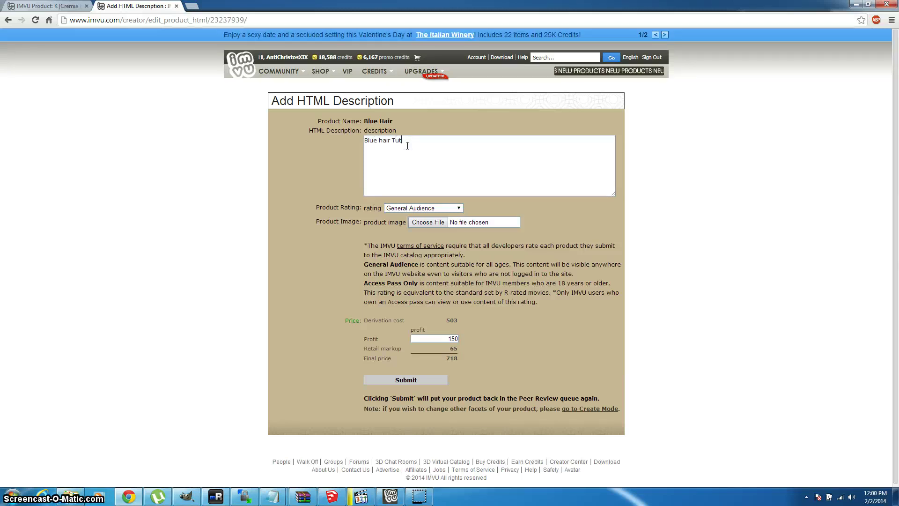
text(orial)
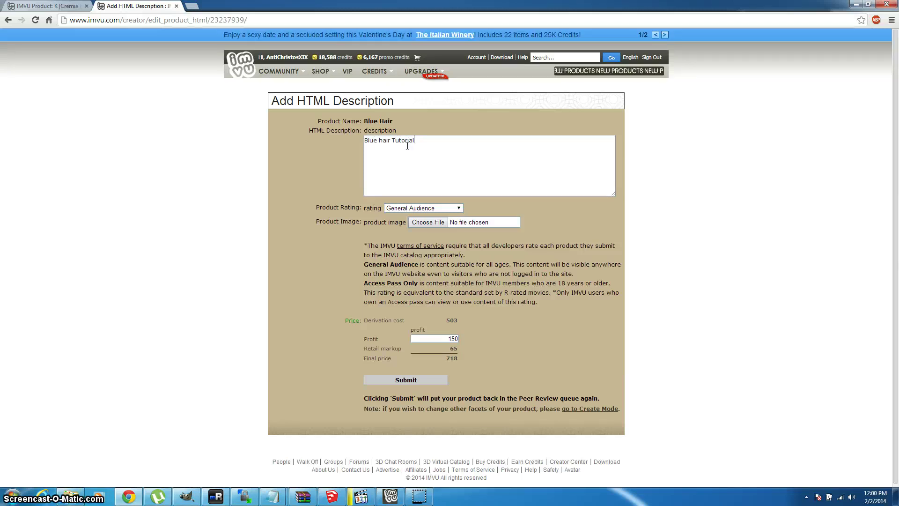